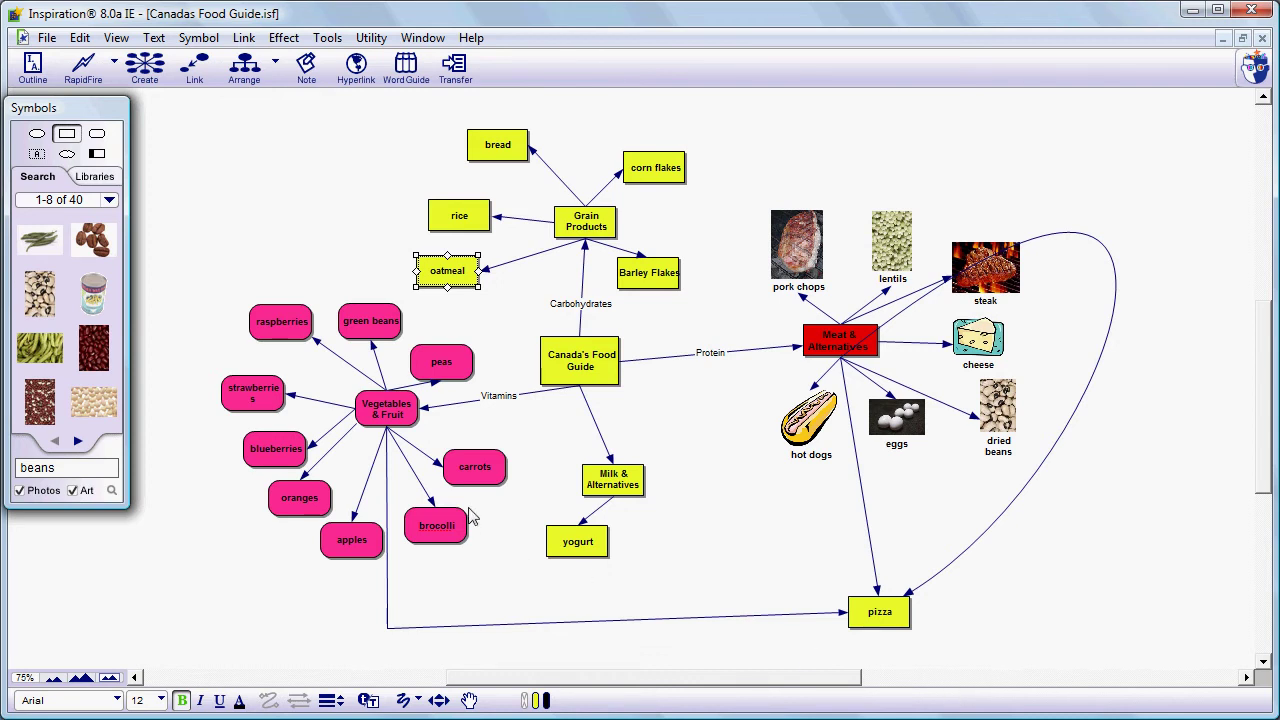
Add a note to carrots reading 'Carrots are high in beta-carotene, which the body easily converts to Vitamin'.
left_click(490, 481)
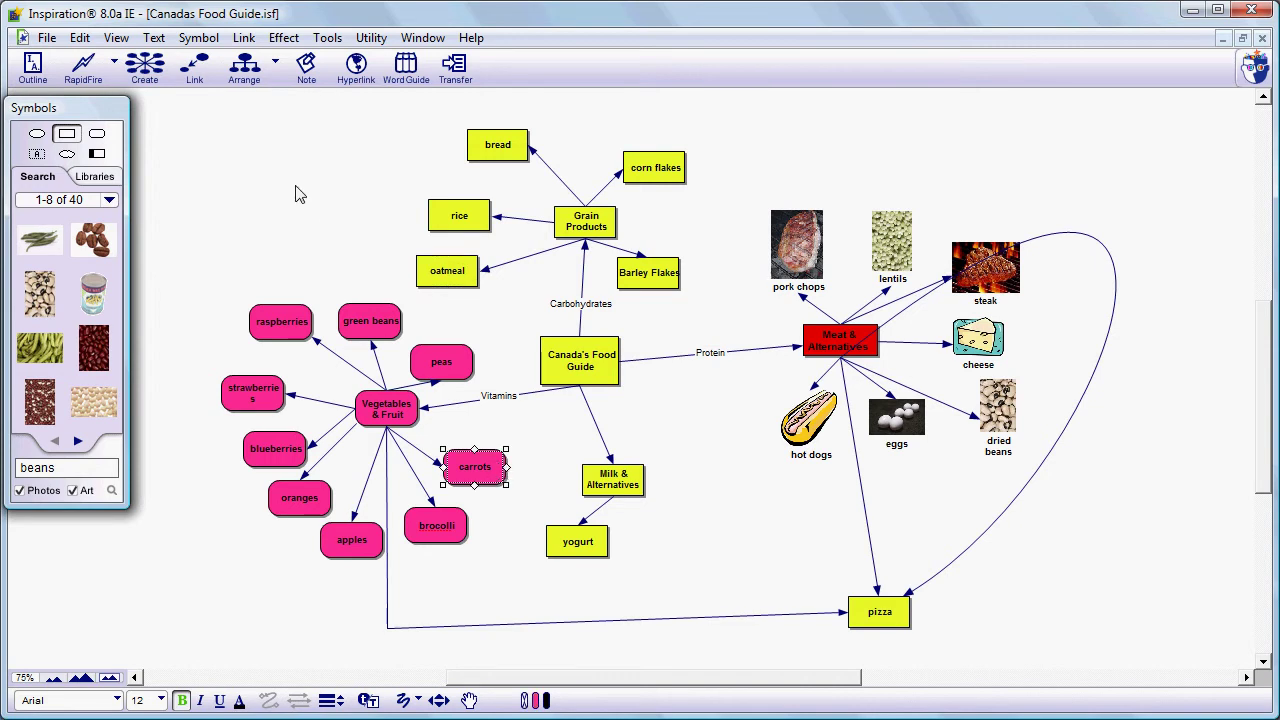
left_click(307, 70)
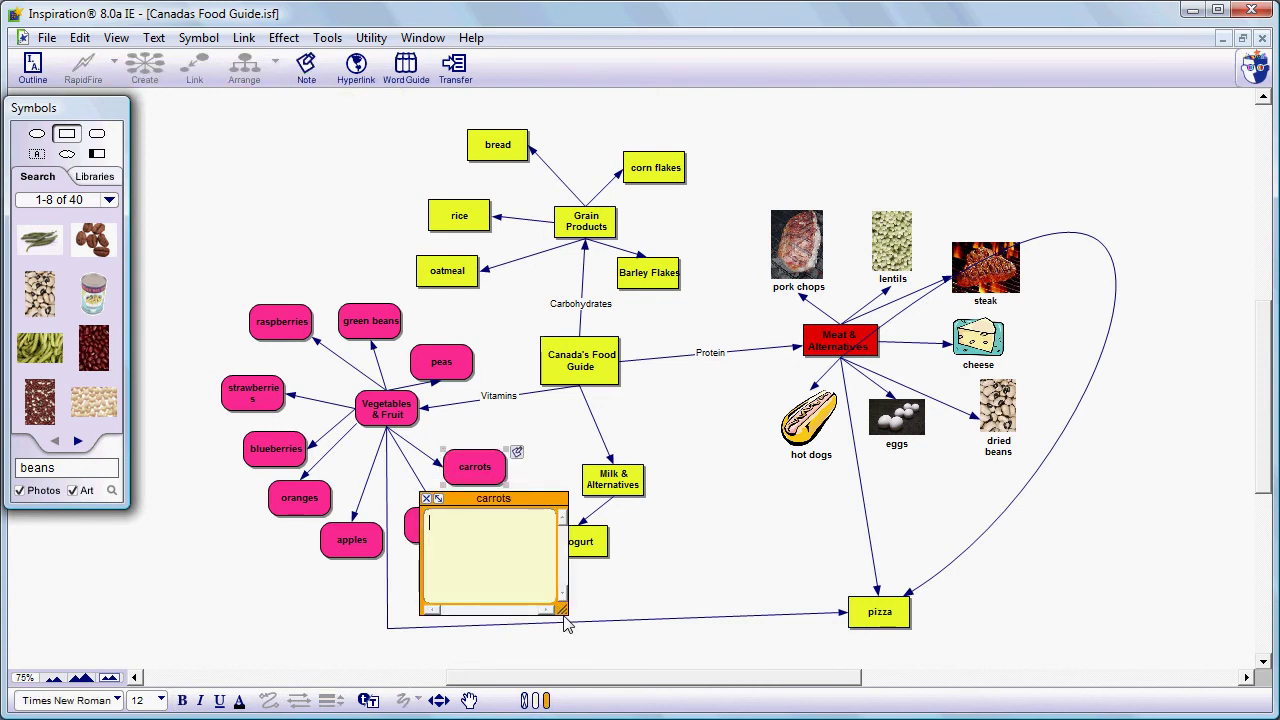
type("Carrots are high in beta-carotene, ")
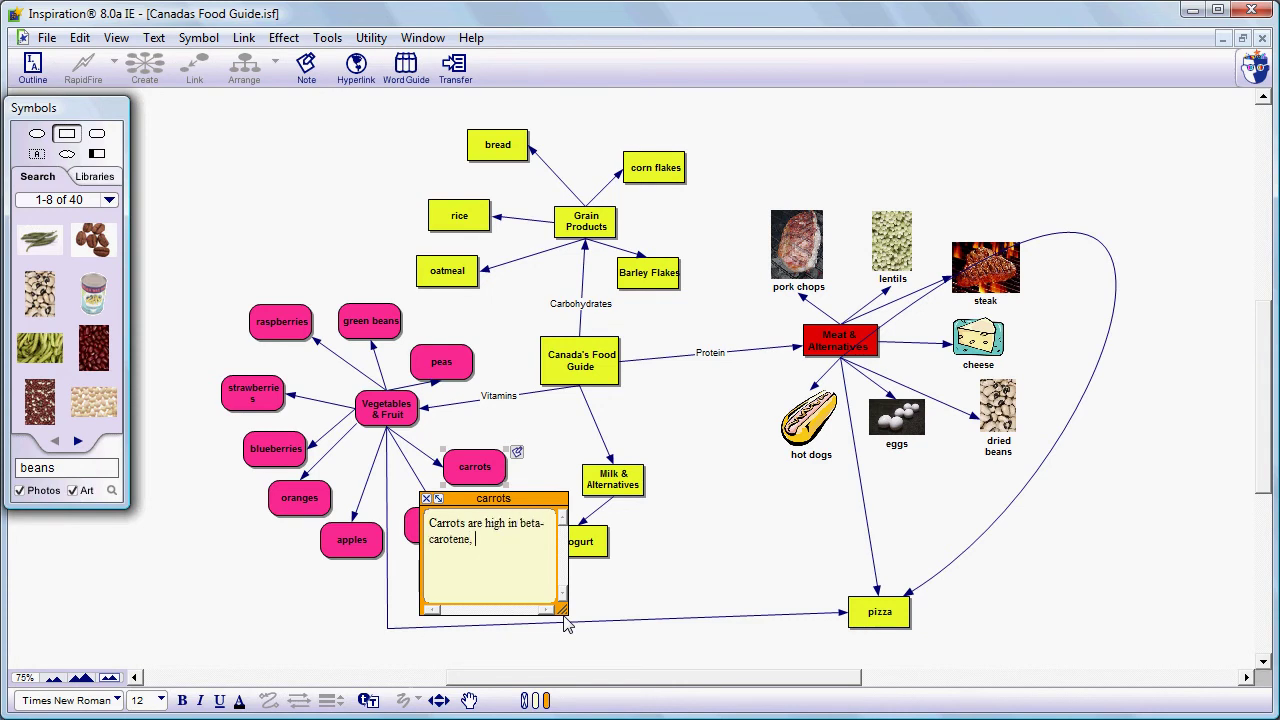
type("which the body easily converts to")
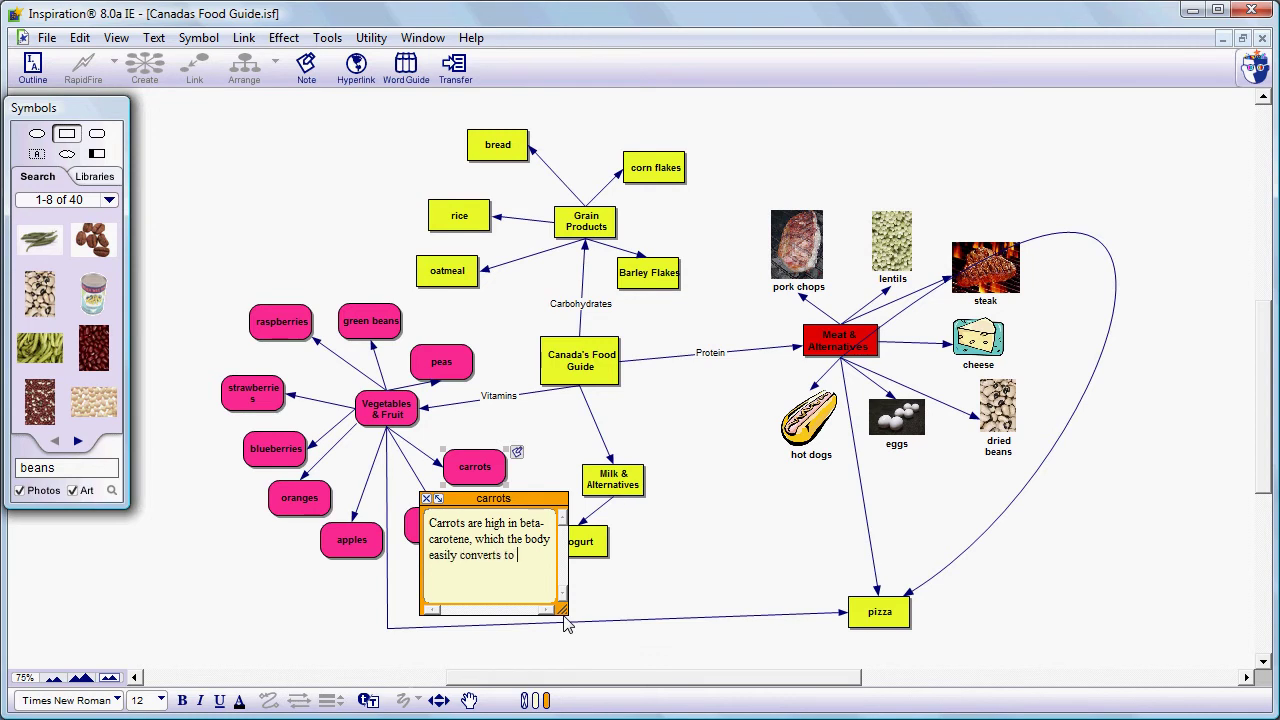
type(" Vitamin A")
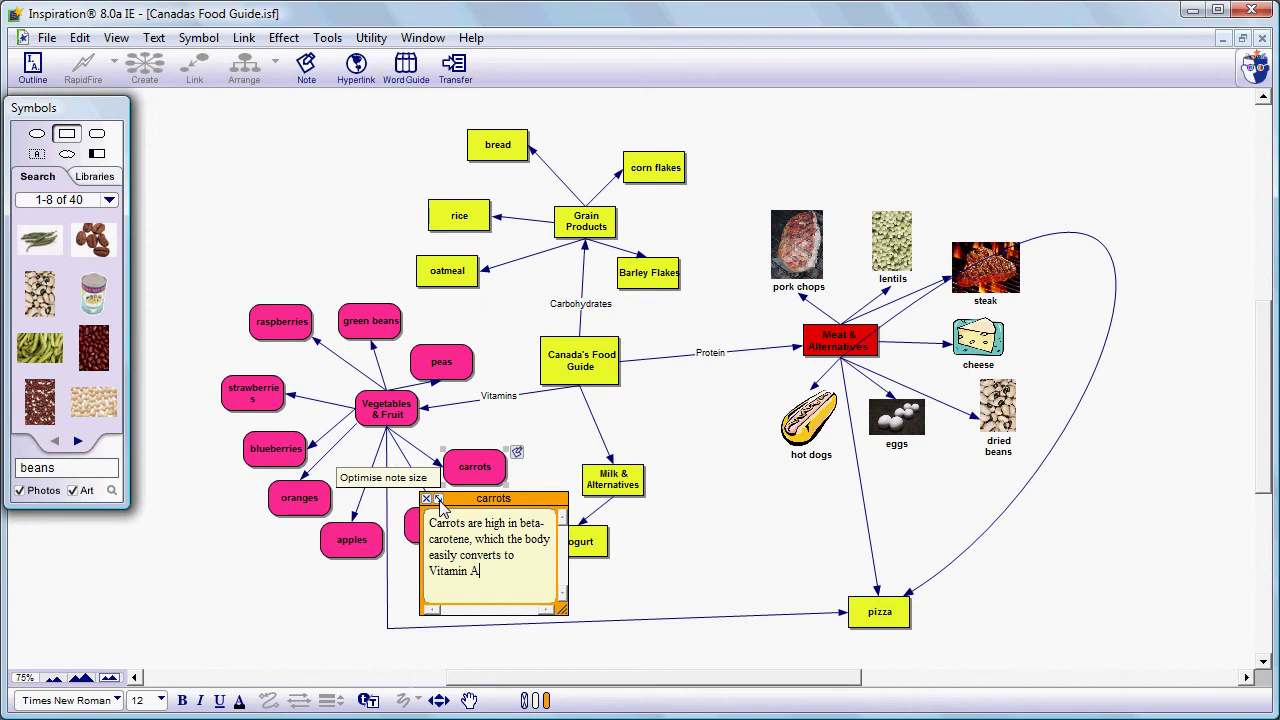
Shrink the carrots note to fit its text and move it below broccoli.
left_click(440, 500)
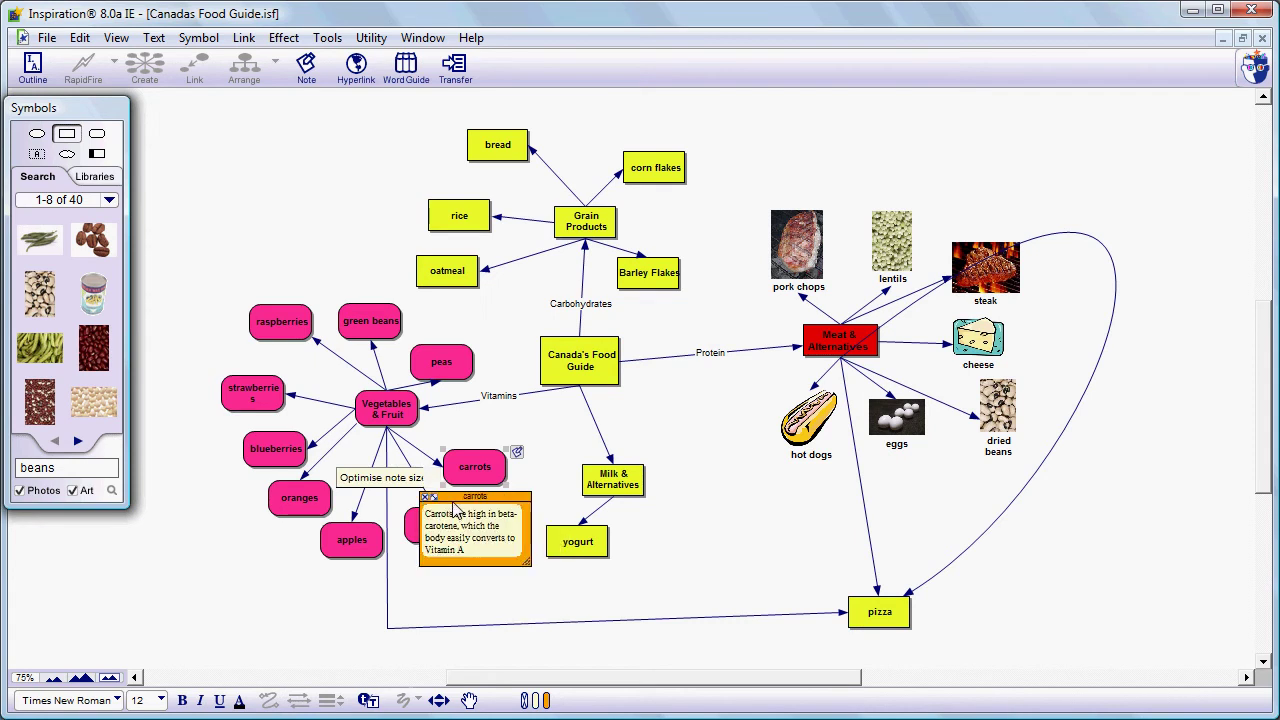
left_click_drag(455, 510, 518, 583)
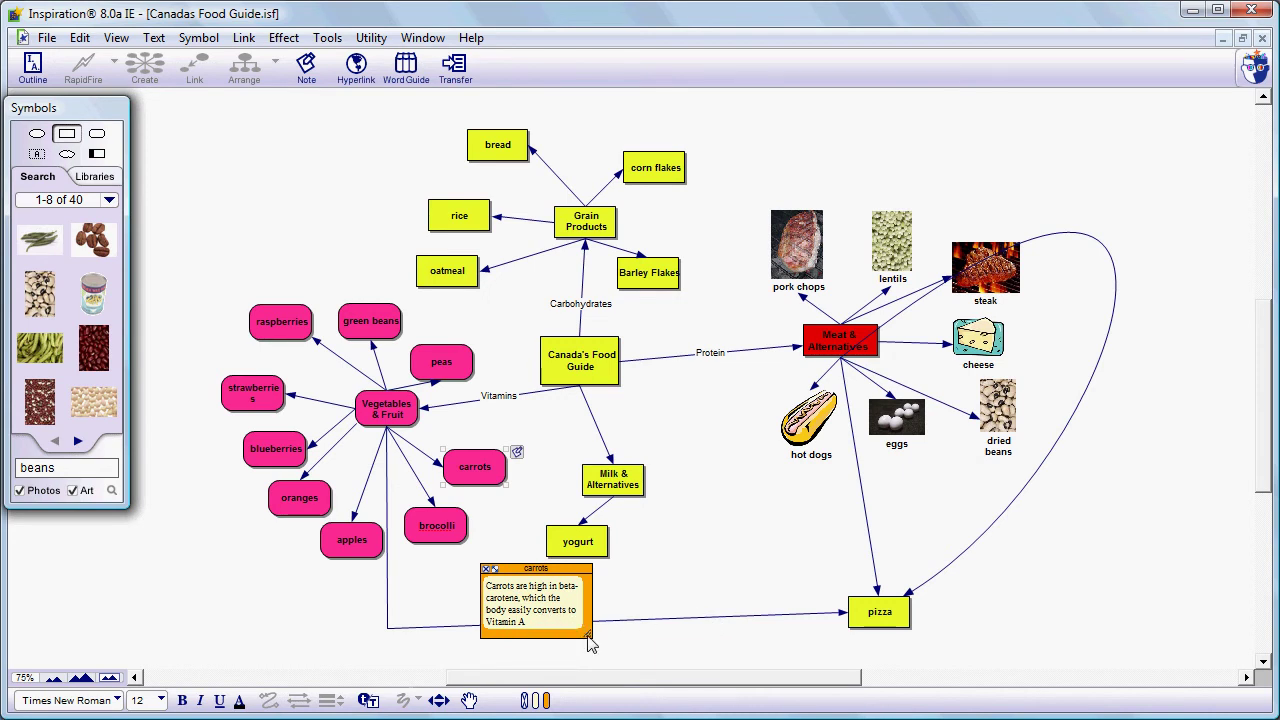
left_click(488, 570)
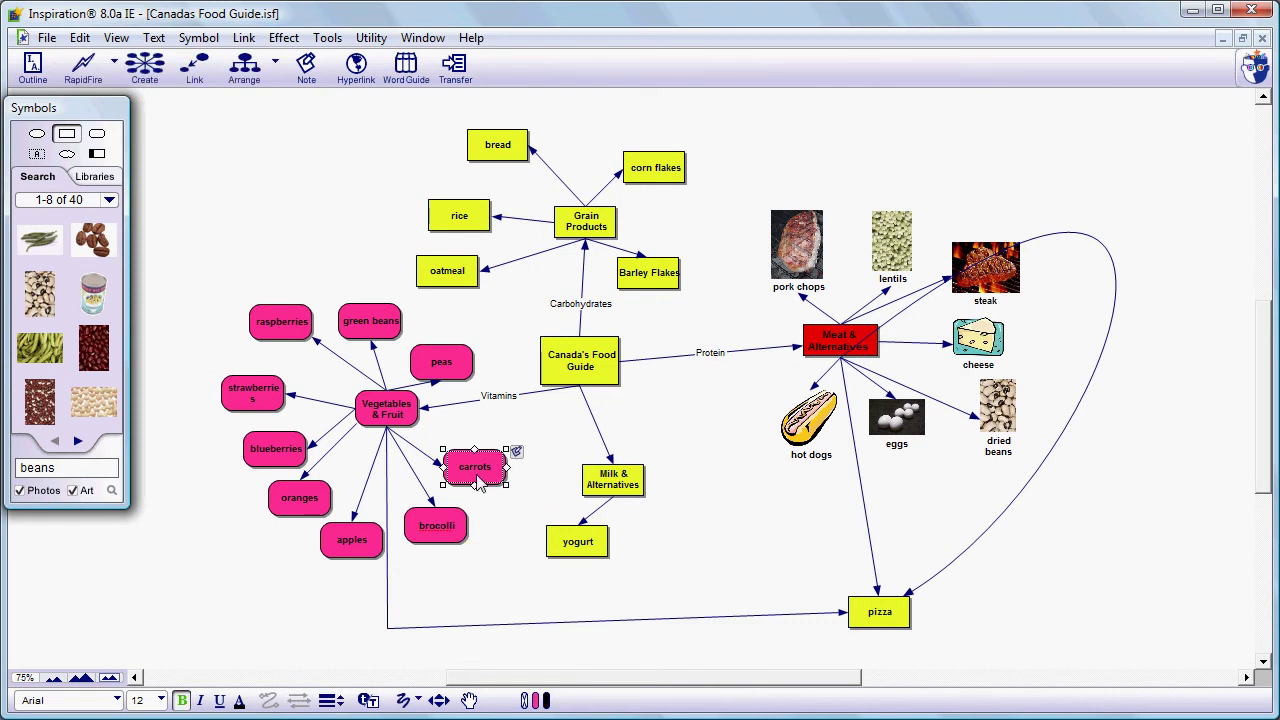
left_click(494, 522)
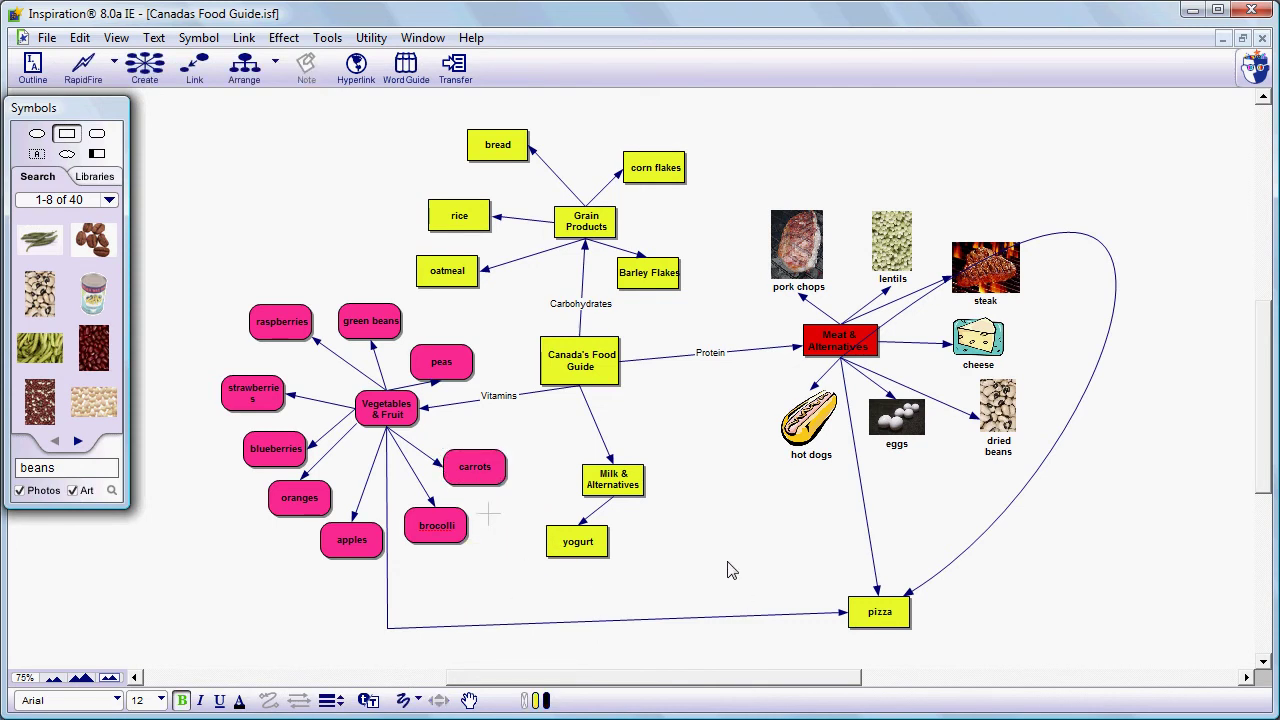
left_click(499, 482)
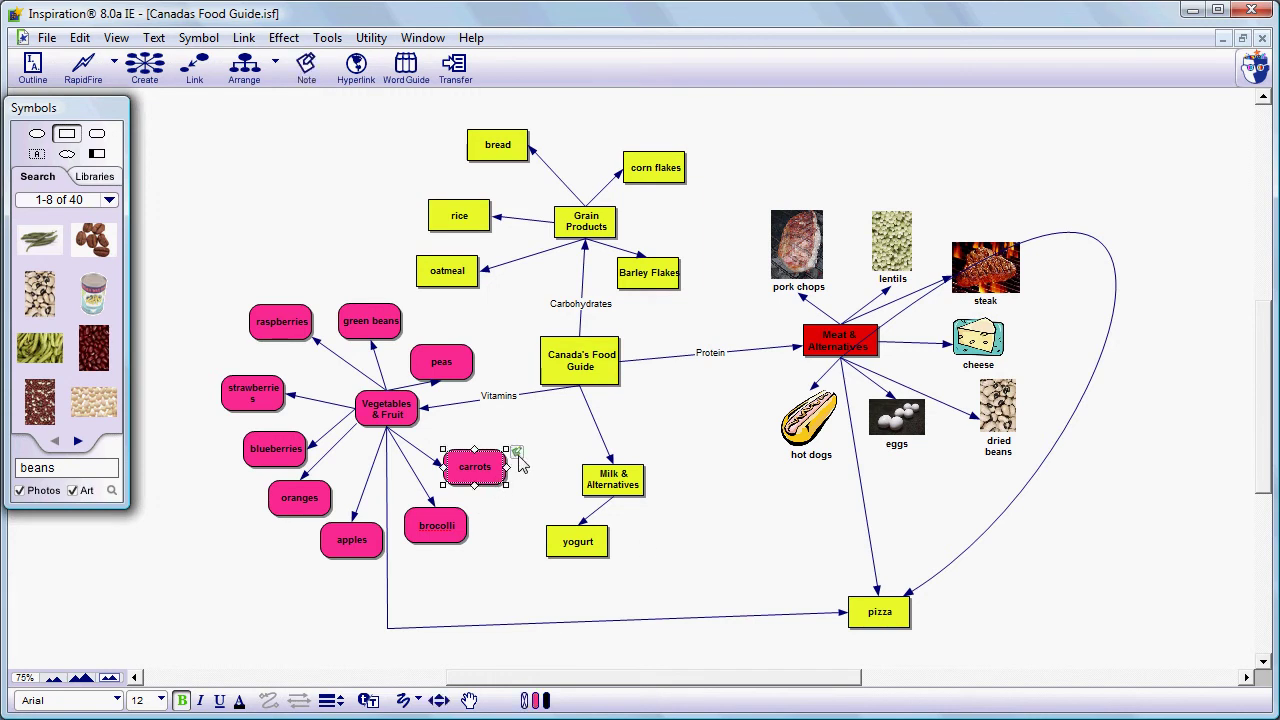
left_click(518, 456)
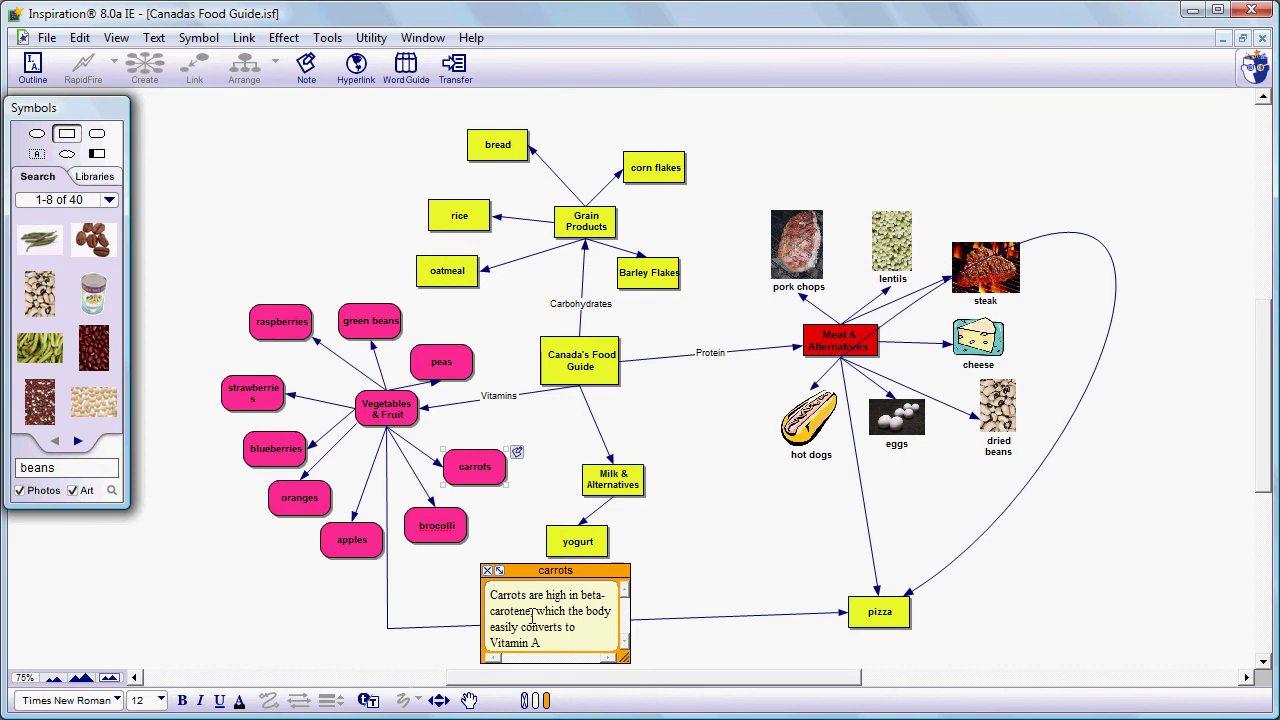
Colour the carrots note yellow and close it.
left_click(546, 700)
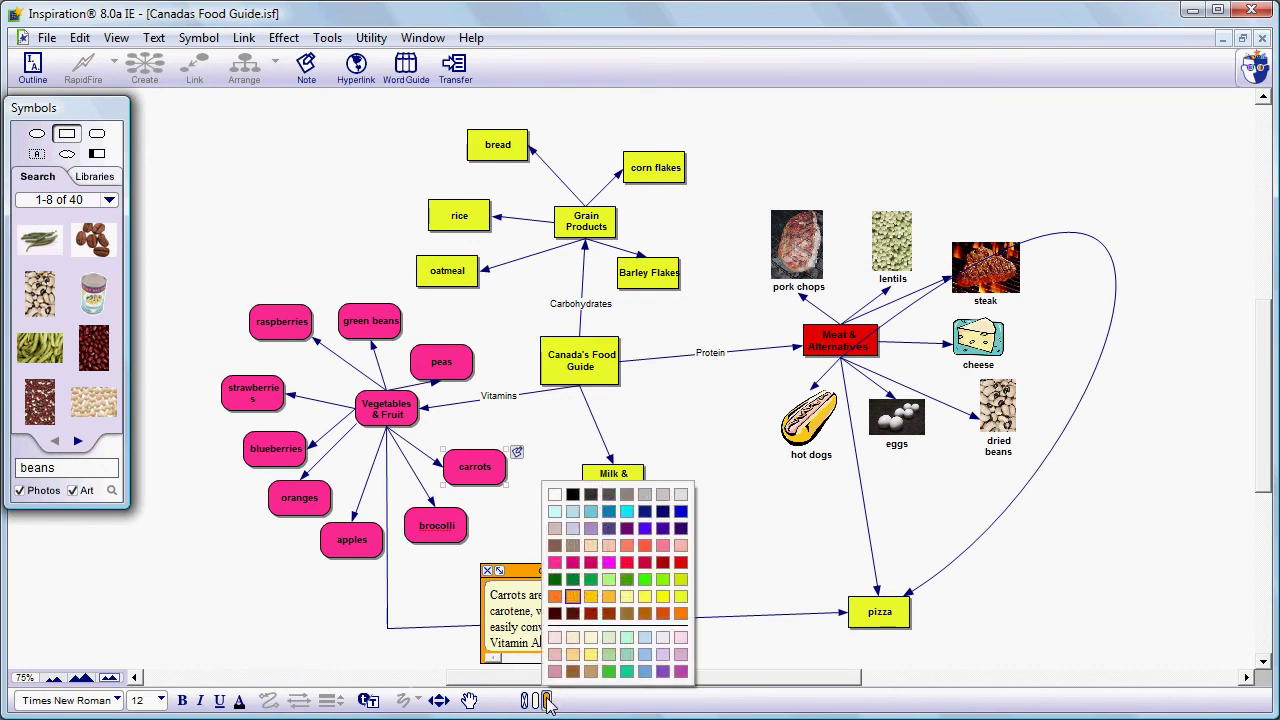
left_click(644, 597)
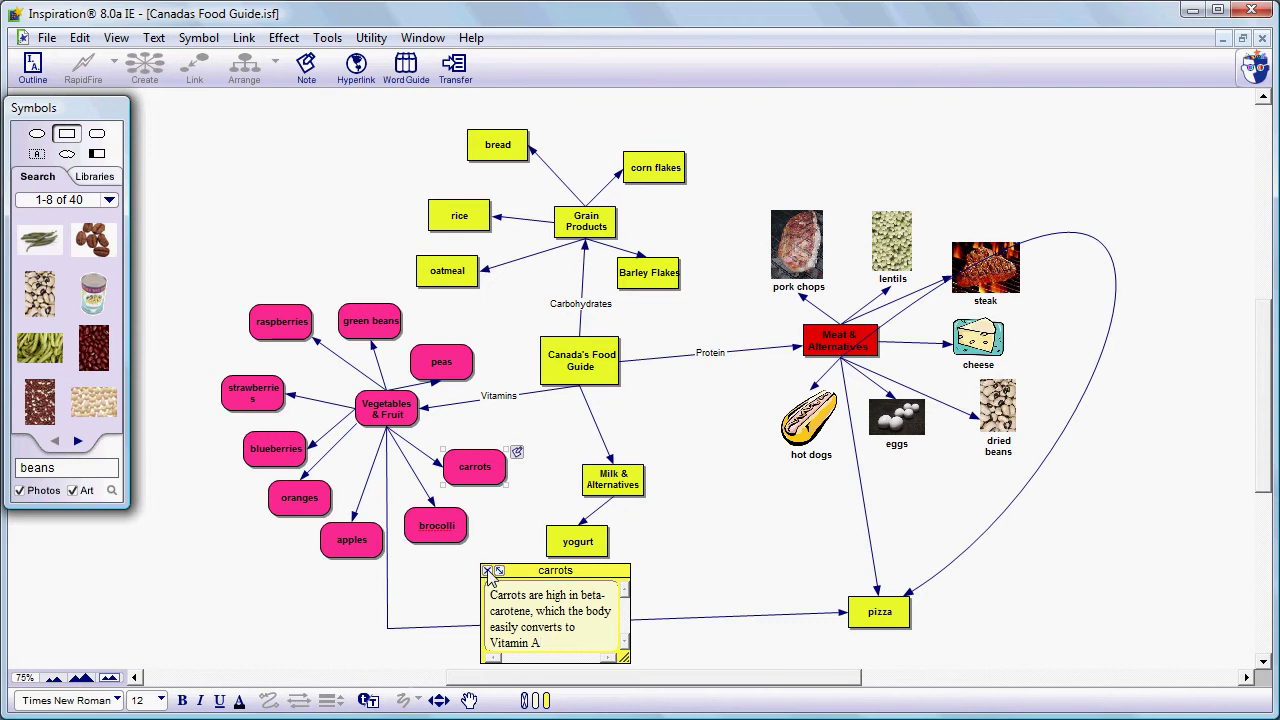
left_click(487, 571)
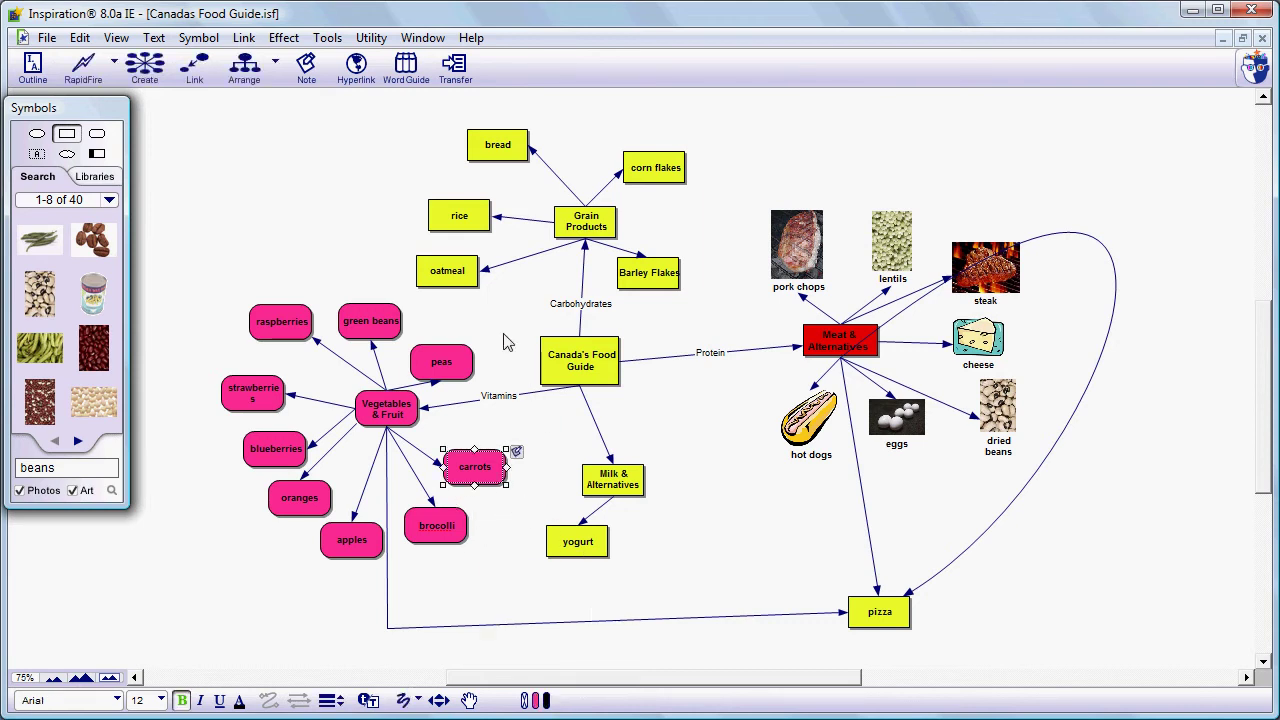
Add a note to oatmeal reading 'Regular consumption of oatmeal has been shown to reduce cholesterol.'.
right_click(467, 290)
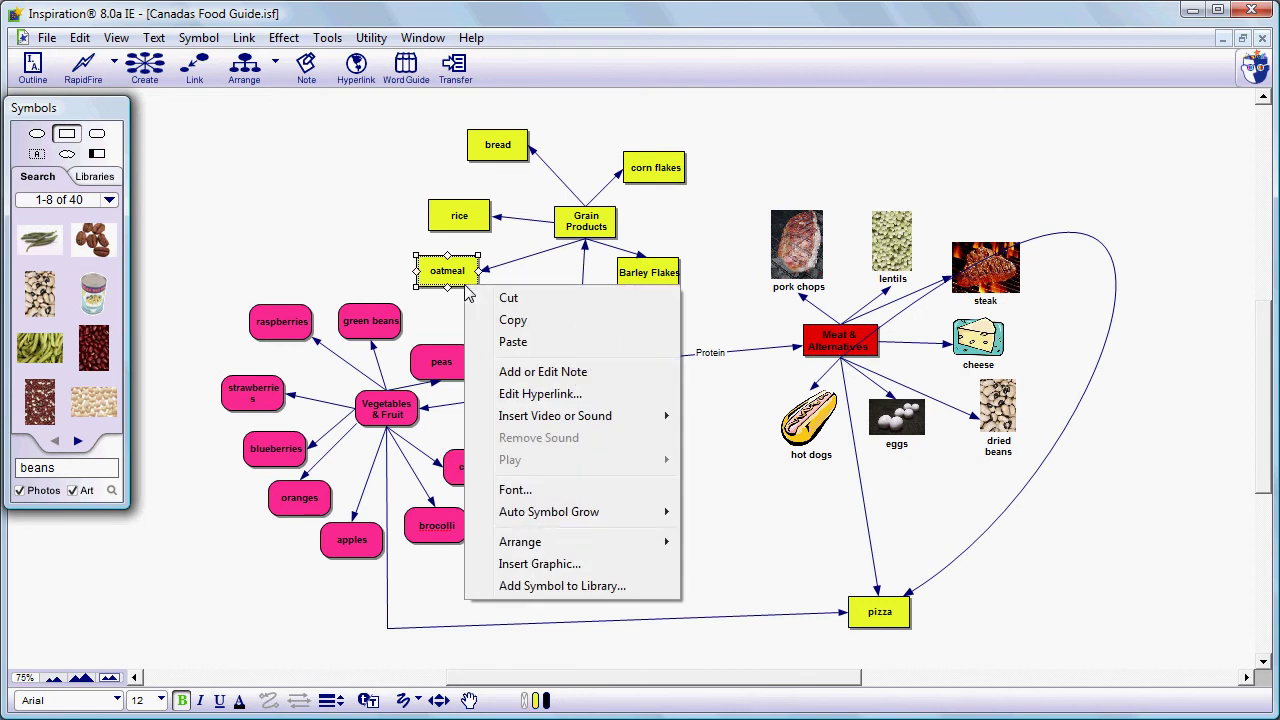
left_click(528, 373)
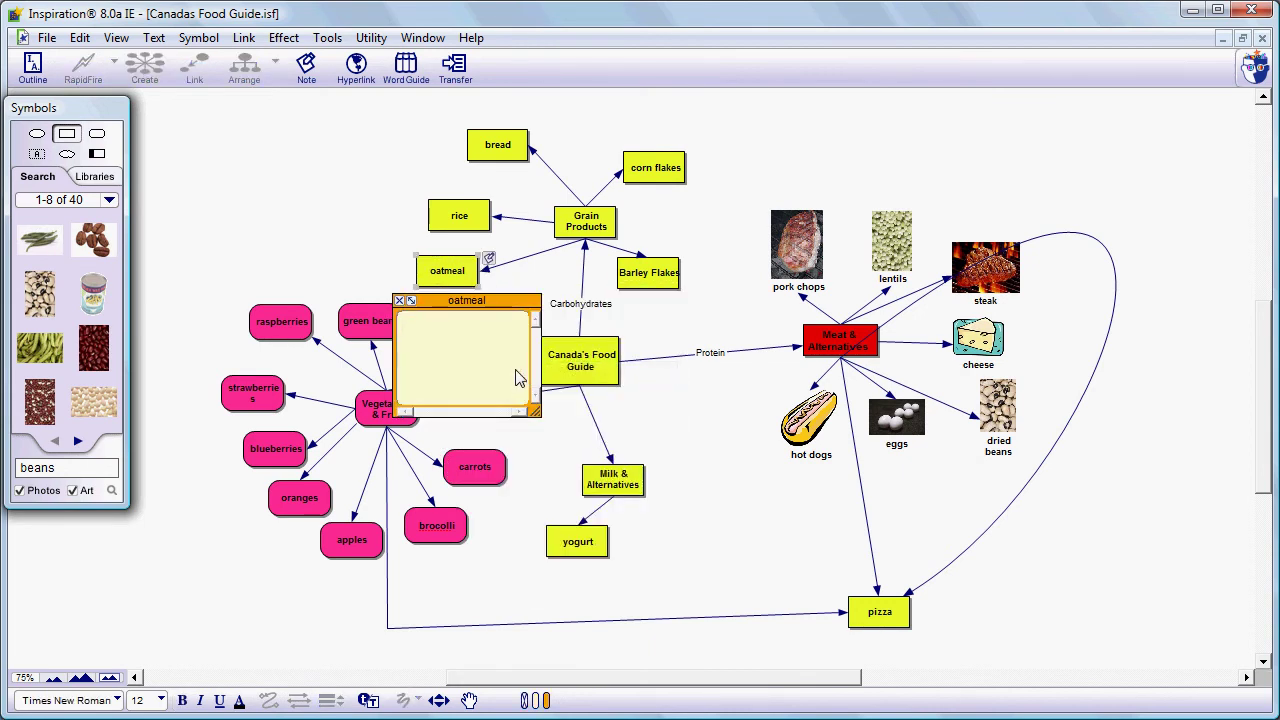
type("Regular comsumption of oatme")
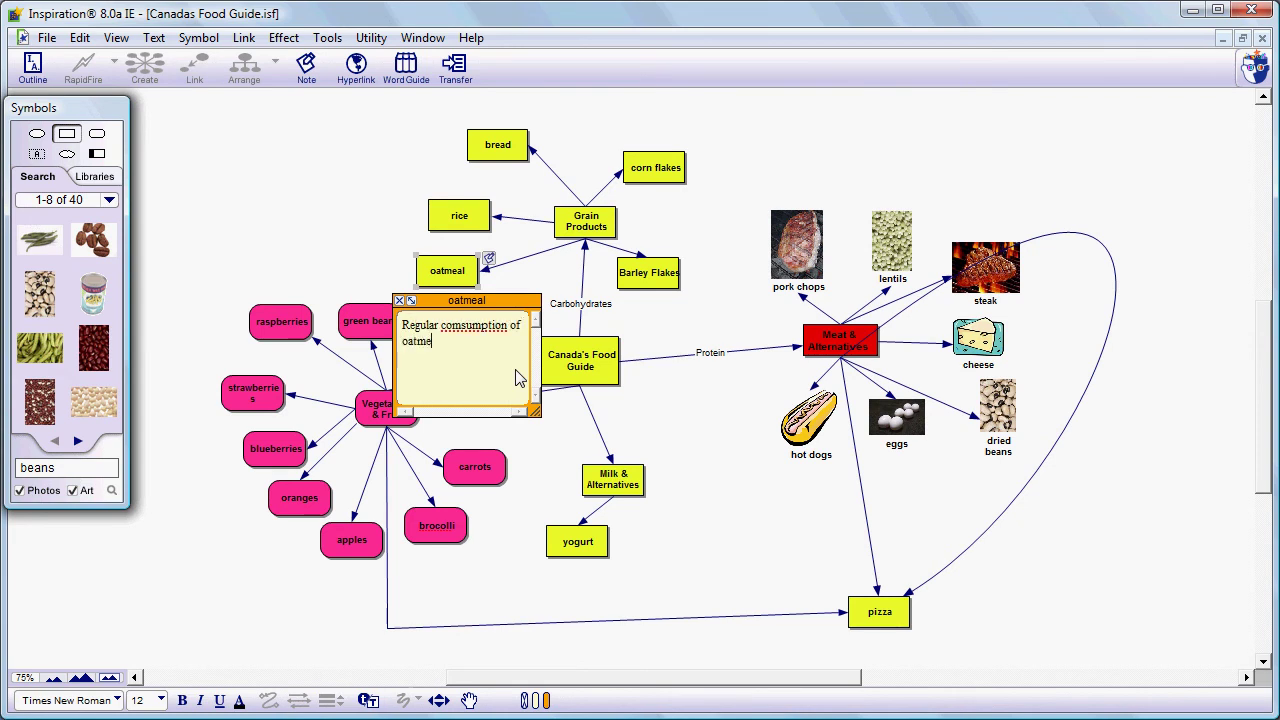
type("al has been shown to")
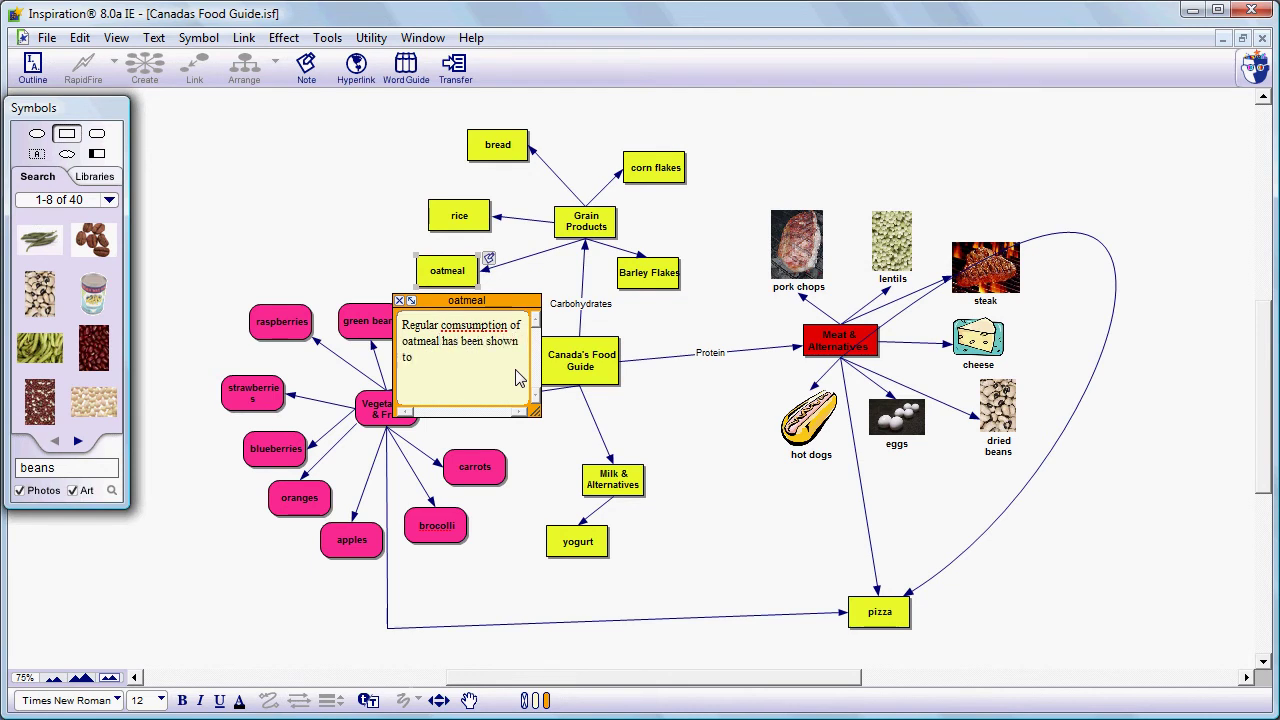
type(" reduce colesterol")
Correct the misspellings to 'consumption' and 'cholesterol' in the oatmeal note.
right_click(474, 325)
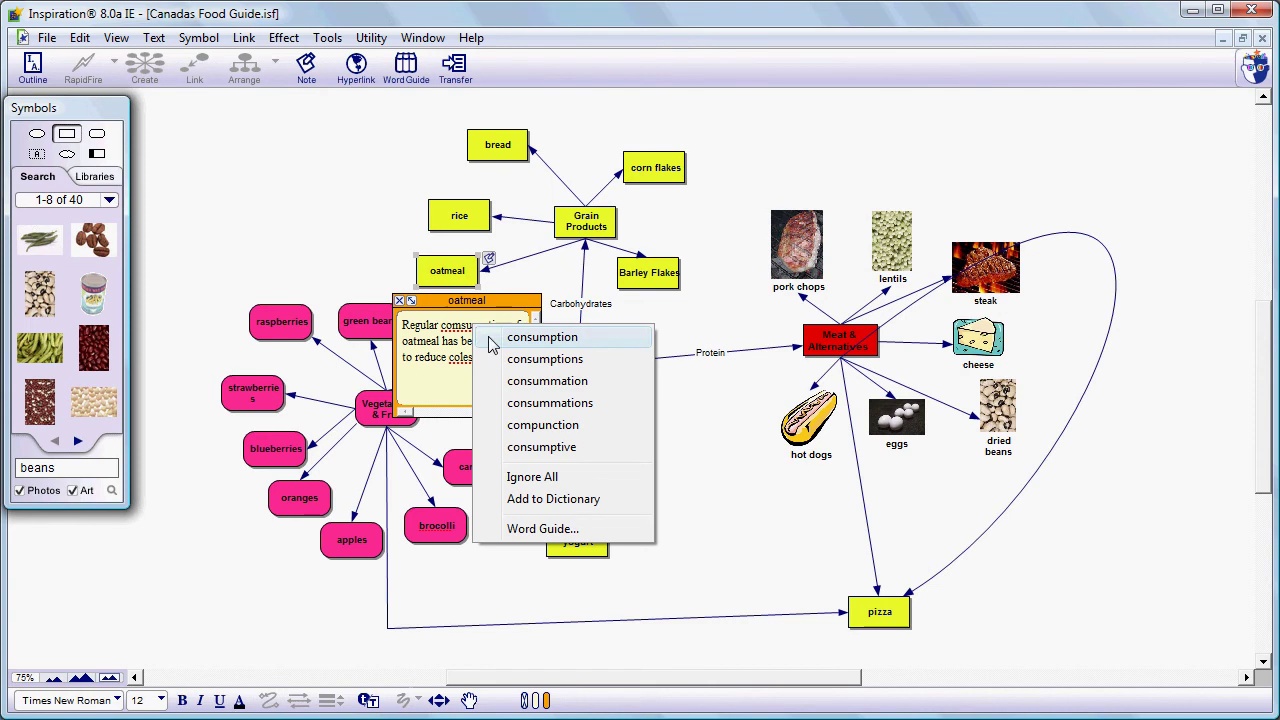
left_click(492, 338)
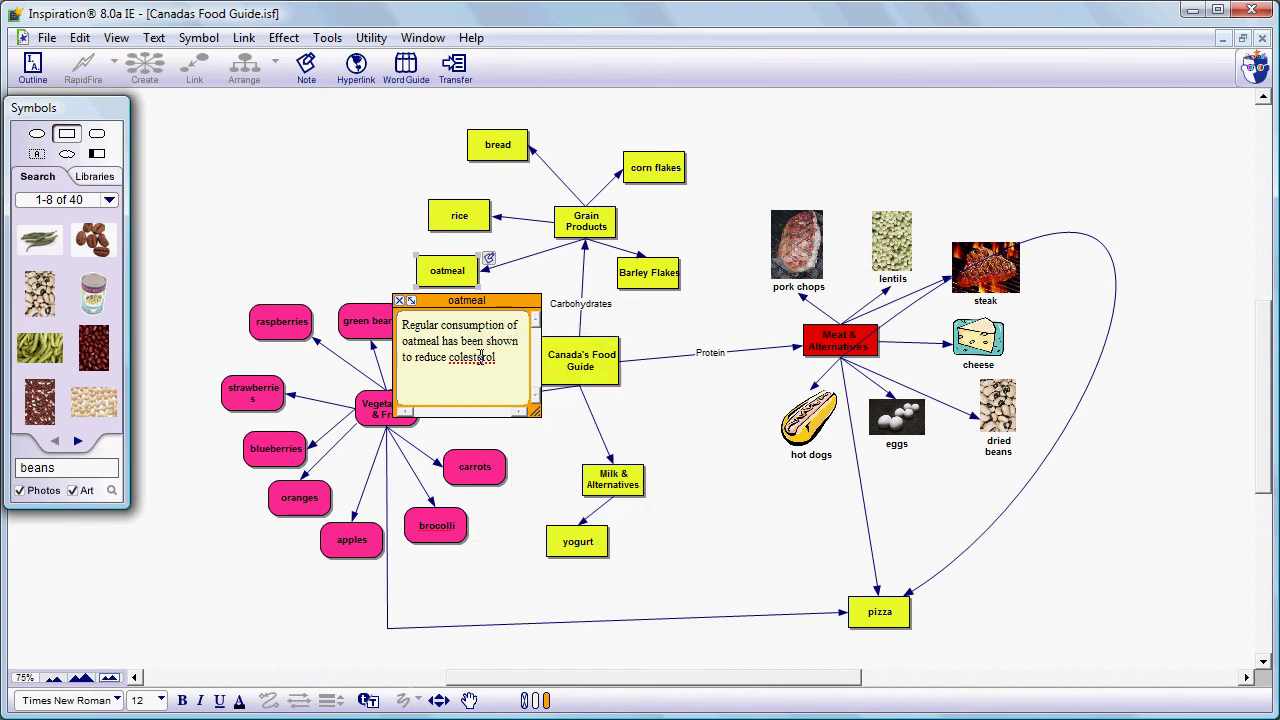
right_click(481, 357)
left_click(520, 370)
Fit the oatmeal note to its text, place it up-left of oatmeal, and close it.
left_click(410, 300)
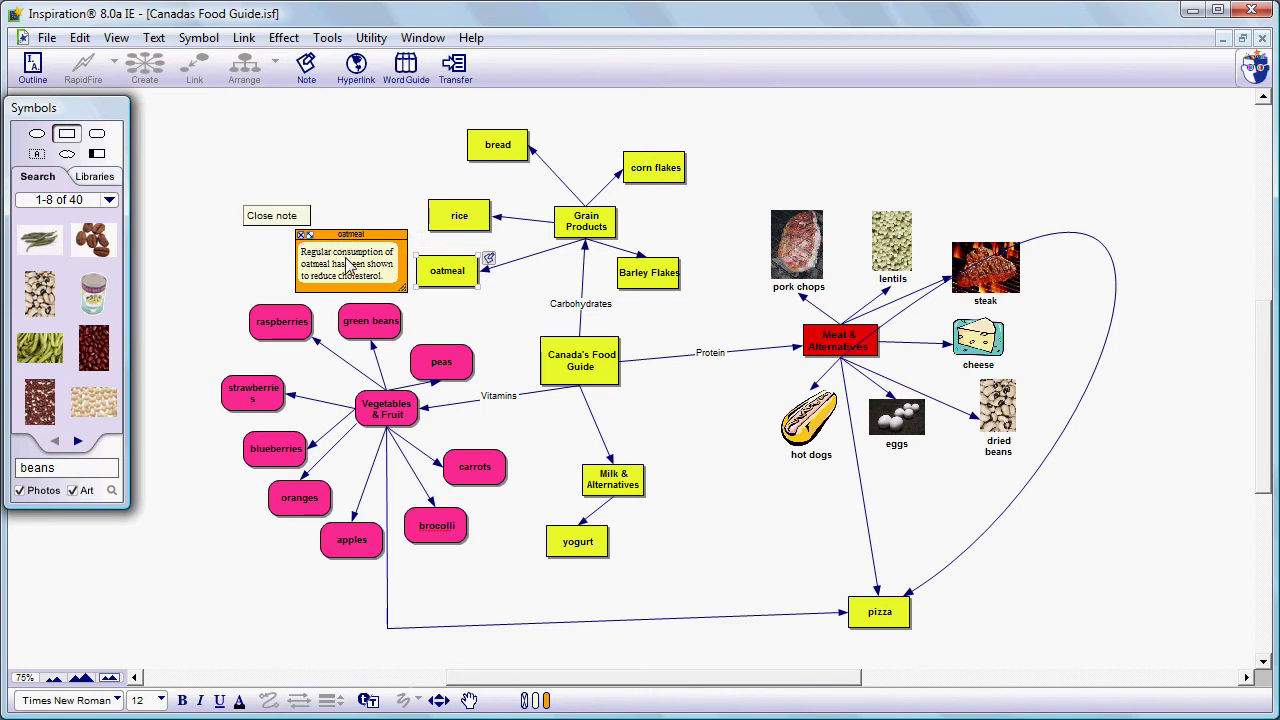
left_click(300, 236)
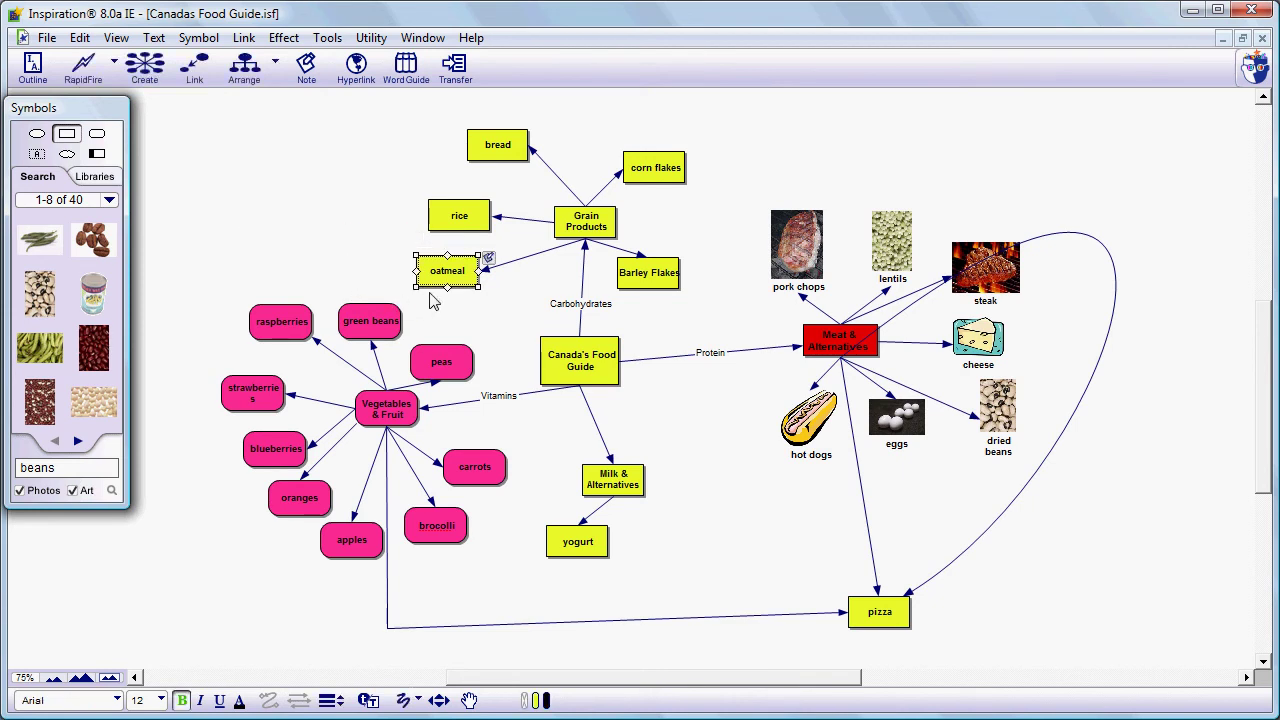
left_click(488, 259)
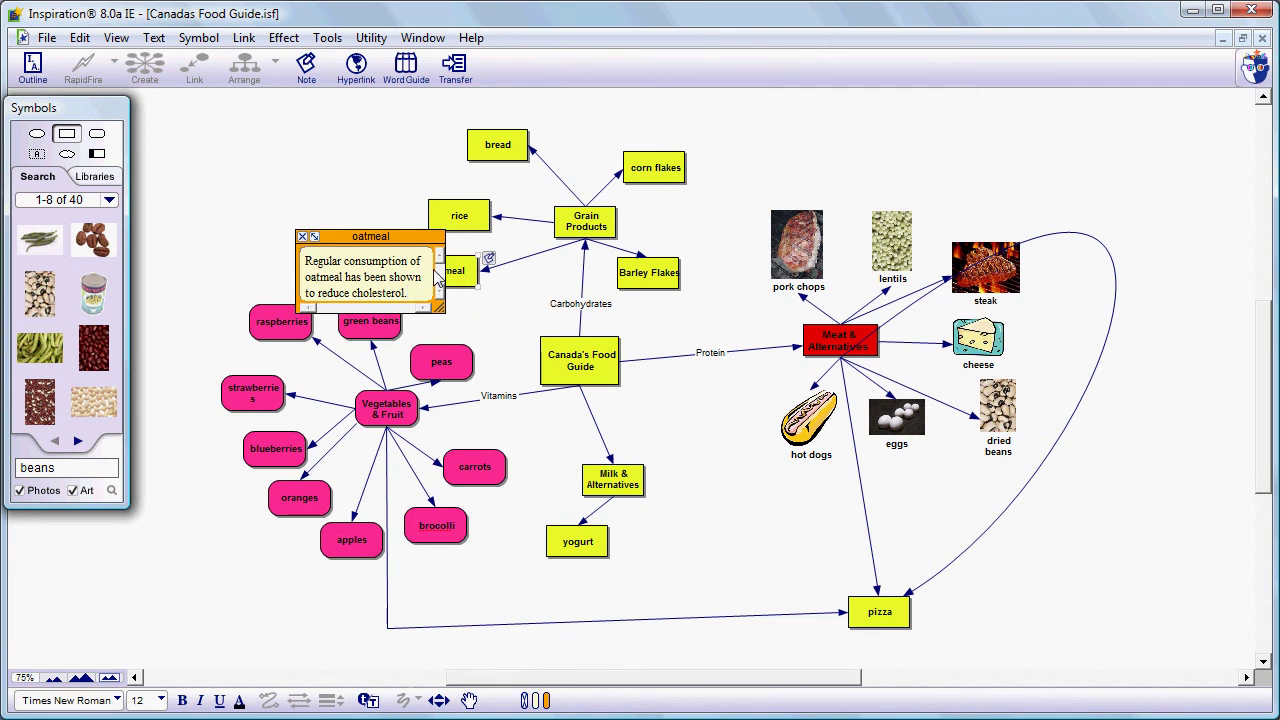
left_click_drag(395, 246, 359, 218)
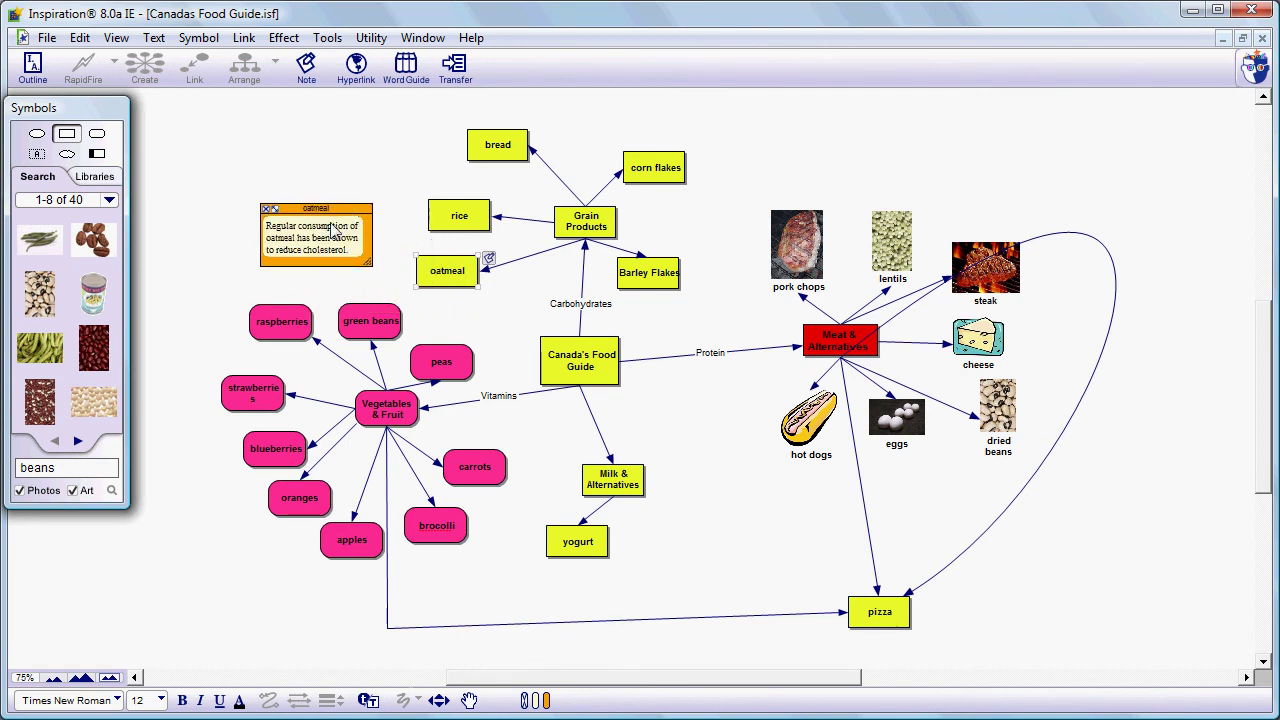
left_click(267, 210)
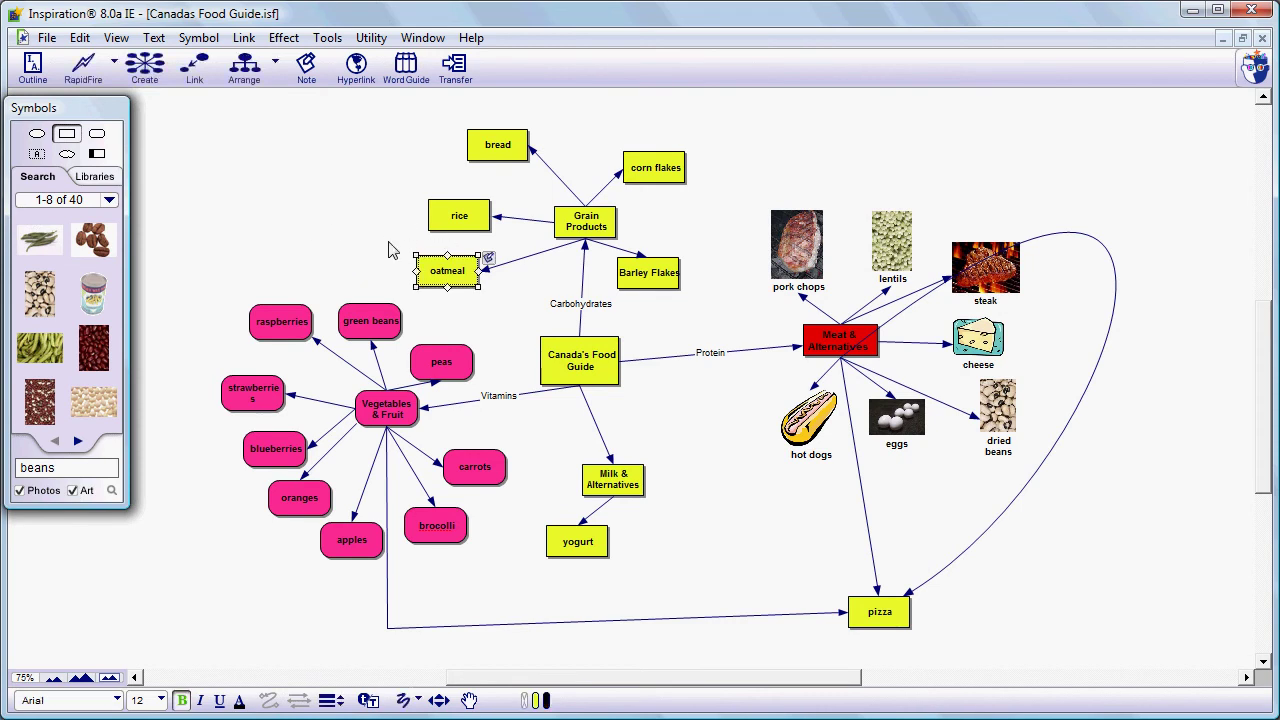
left_click(488, 259)
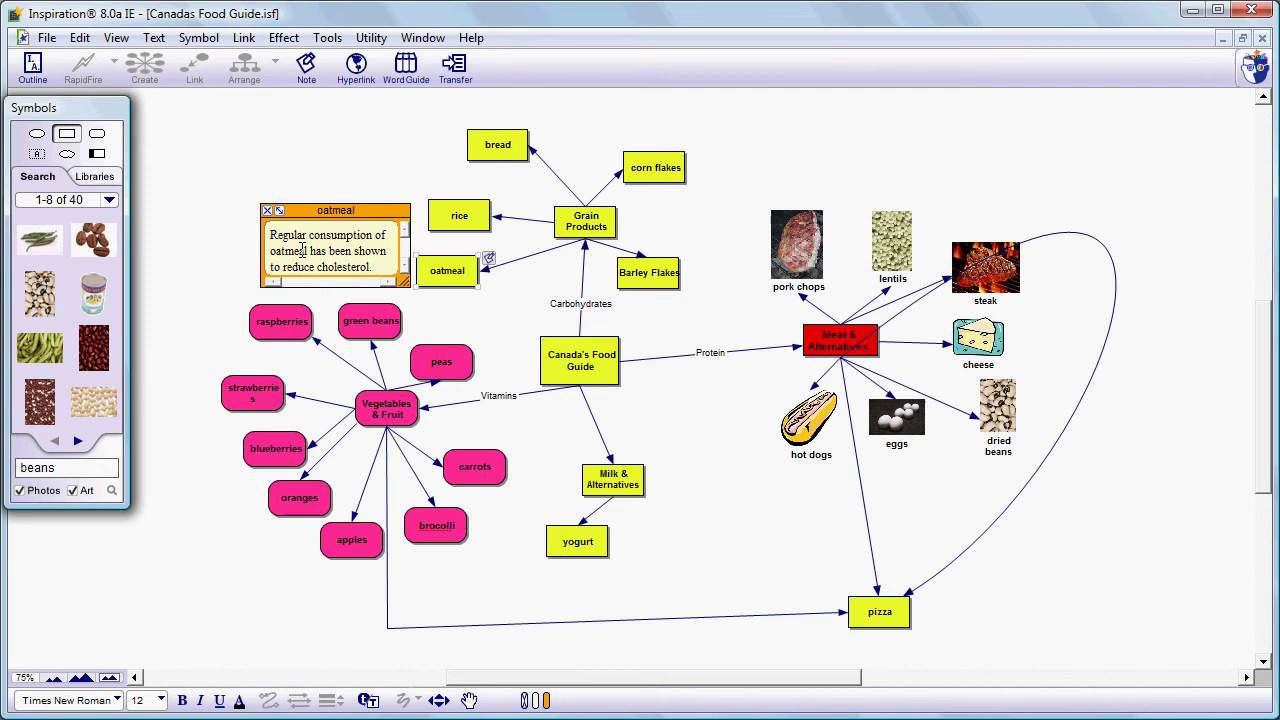
left_click(267, 213)
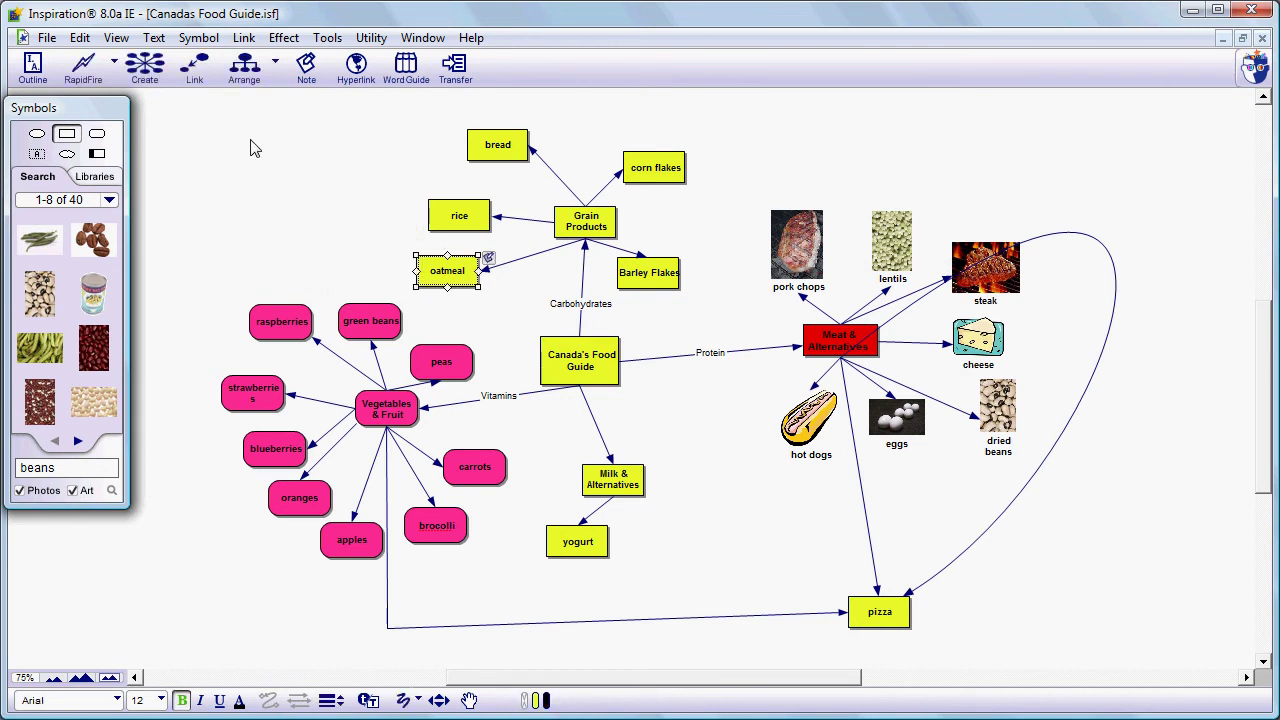
Switch to Outline view and review the oatmeal, pork chops and carrots notes under their topics.
left_click(36, 74)
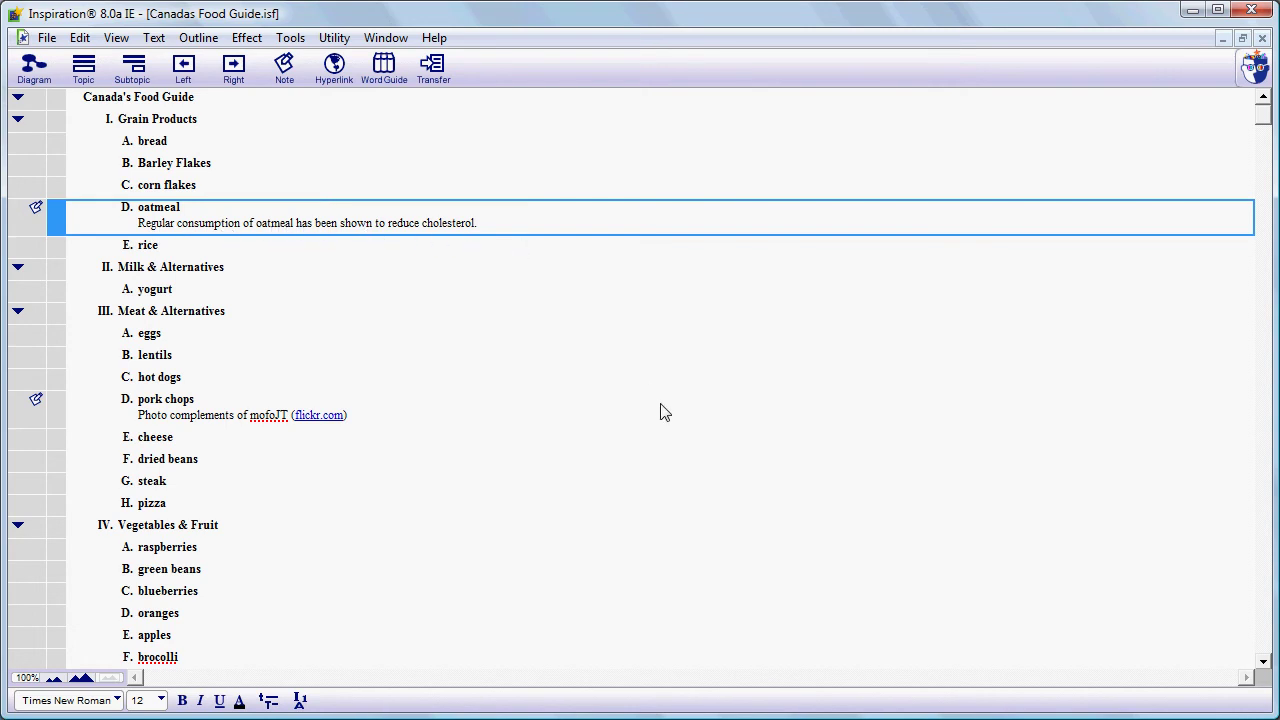
scroll(660, 412, "down", 3)
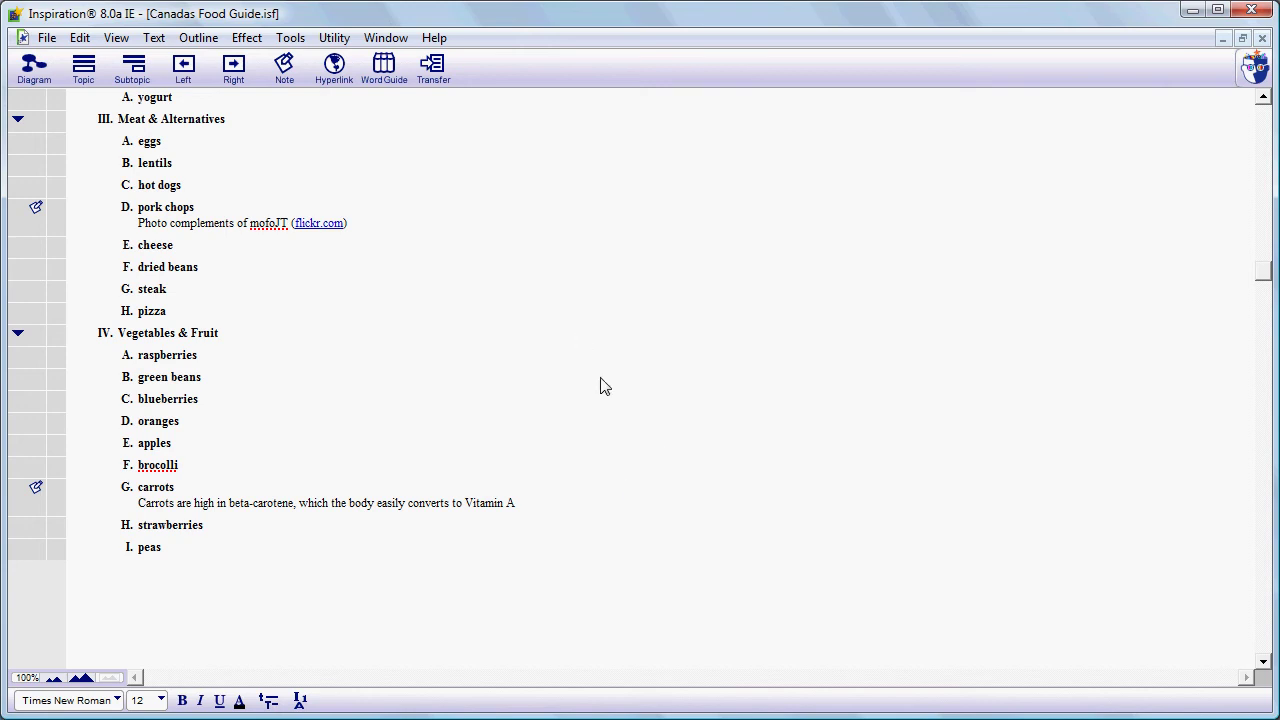
scroll(602, 386, "up", 3)
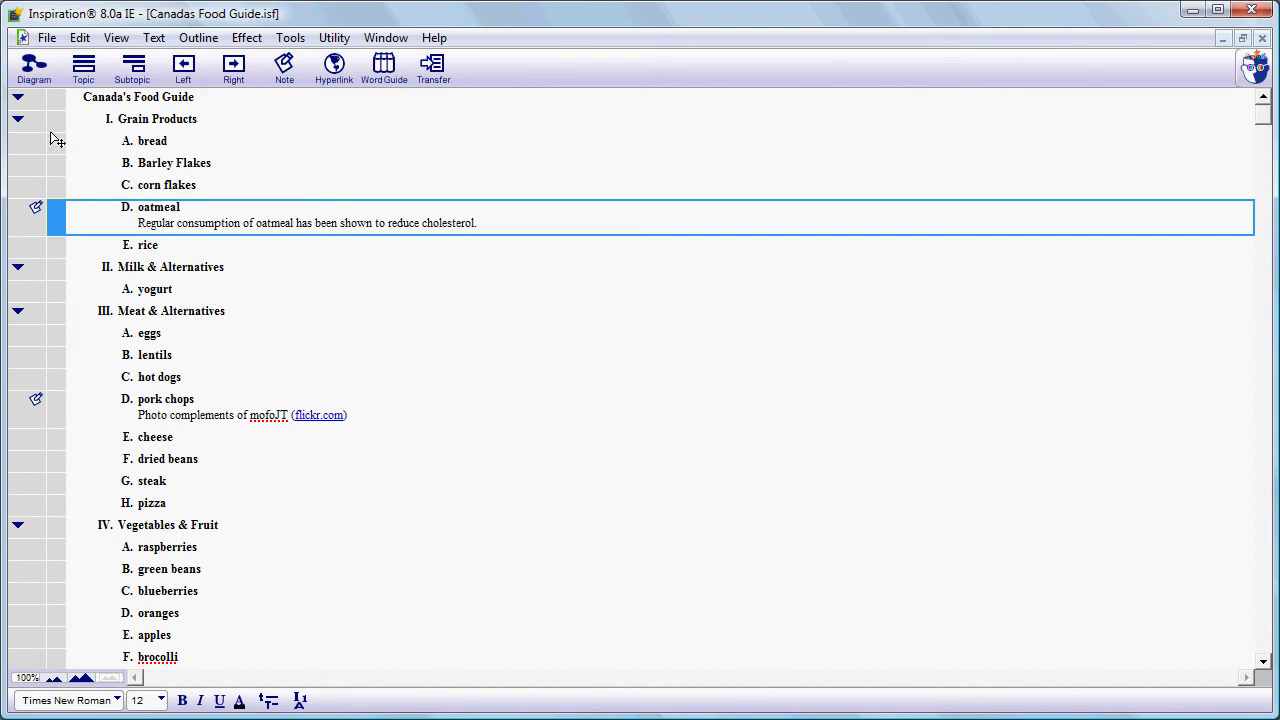
Return to Diagram view and select the hot dogs symbol.
left_click(33, 70)
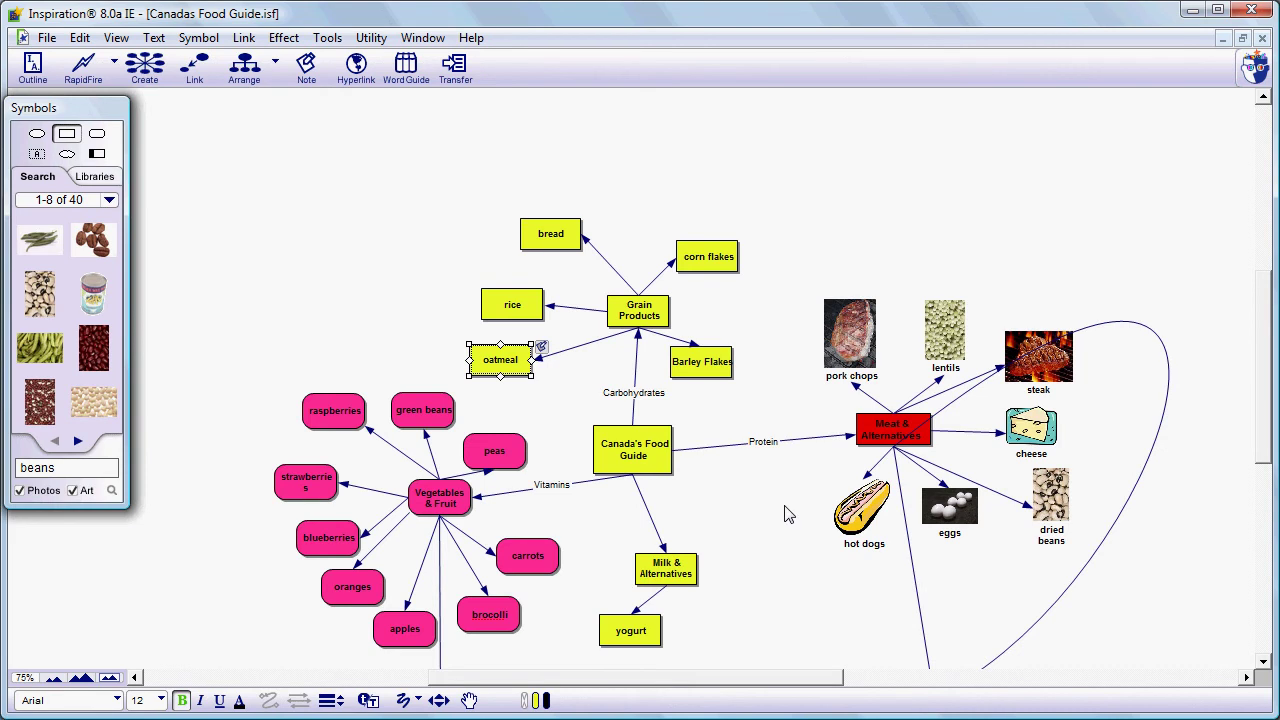
left_click(782, 510)
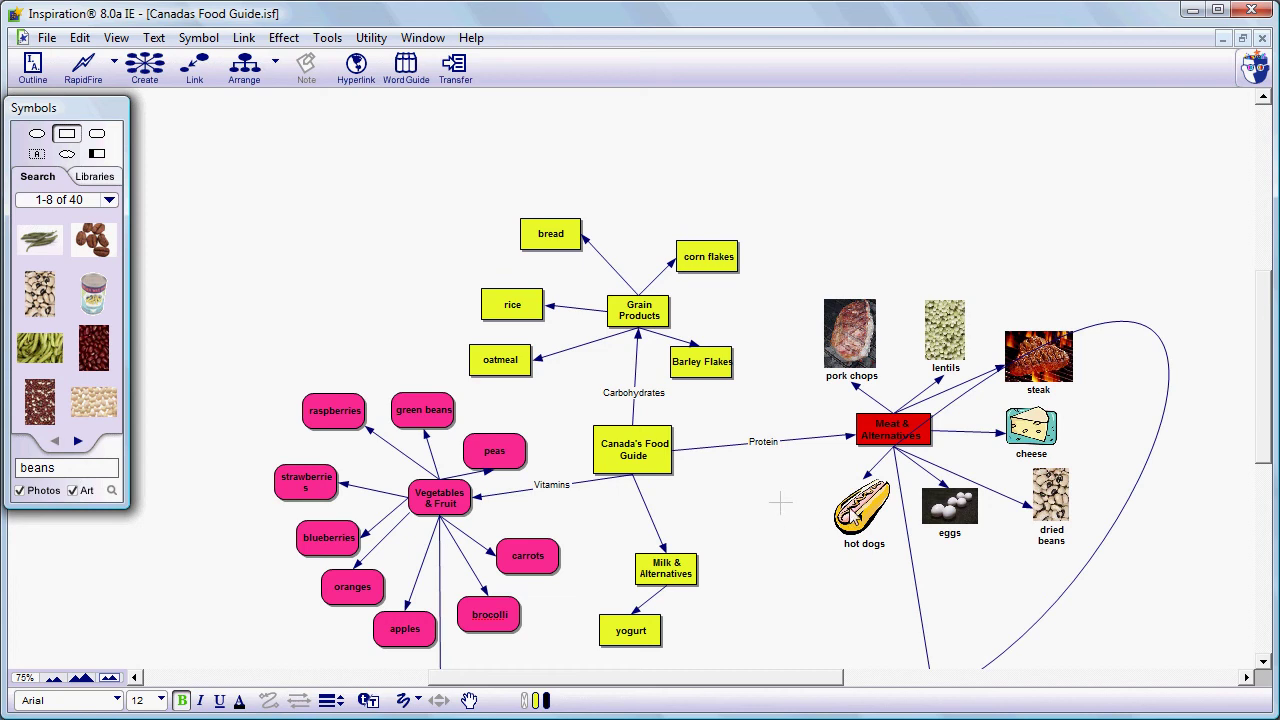
left_click(858, 510)
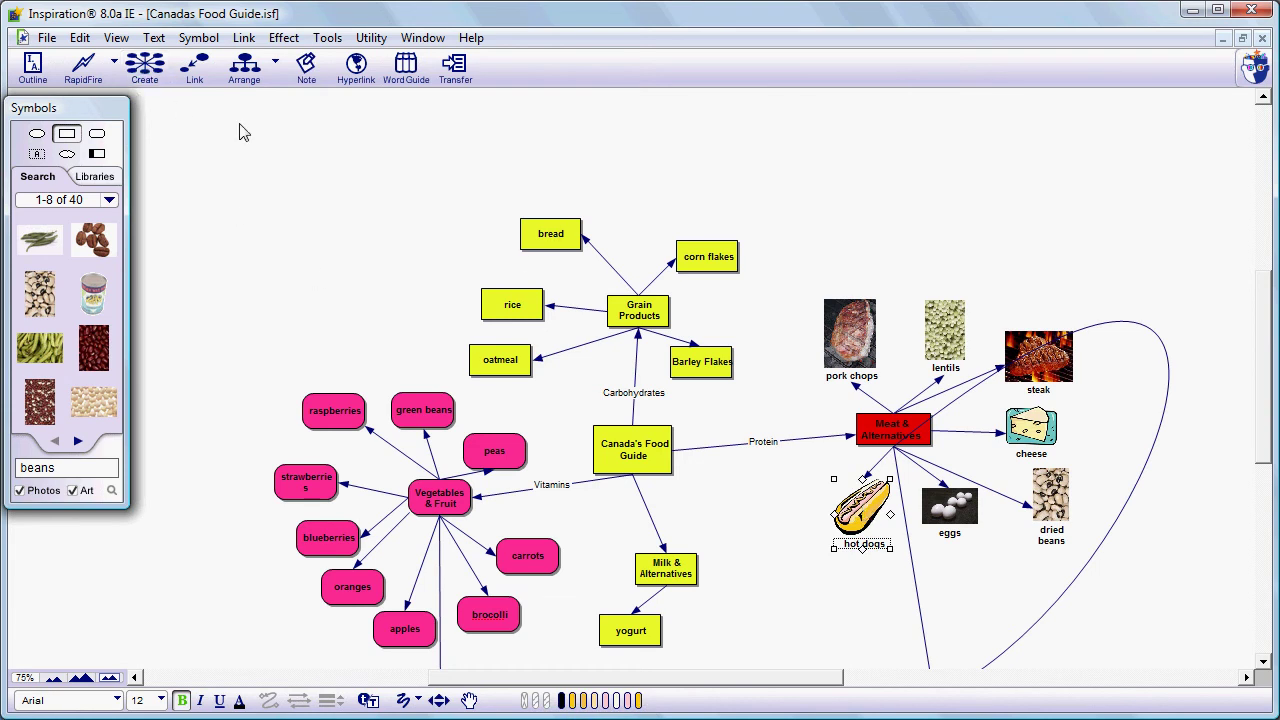
Record a 7-second voice note with Record Sound and save it onto hot dogs.
right_click(855, 510)
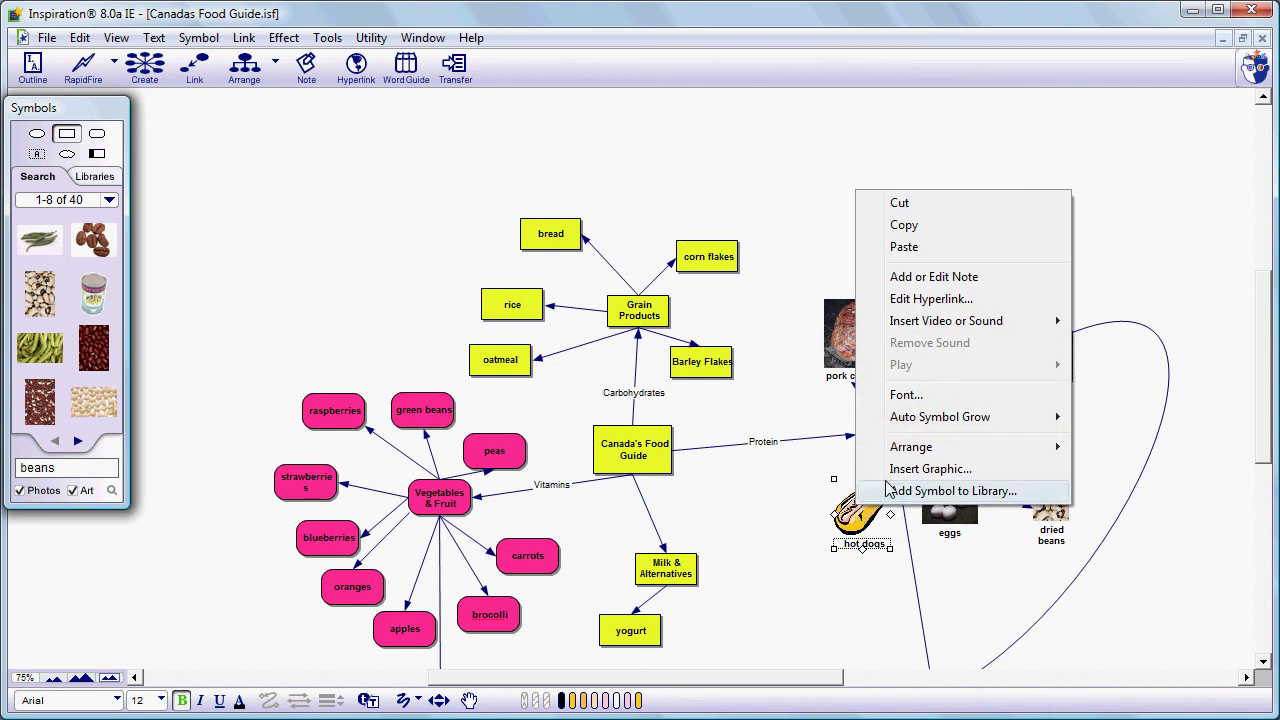
mouse_move(952, 329)
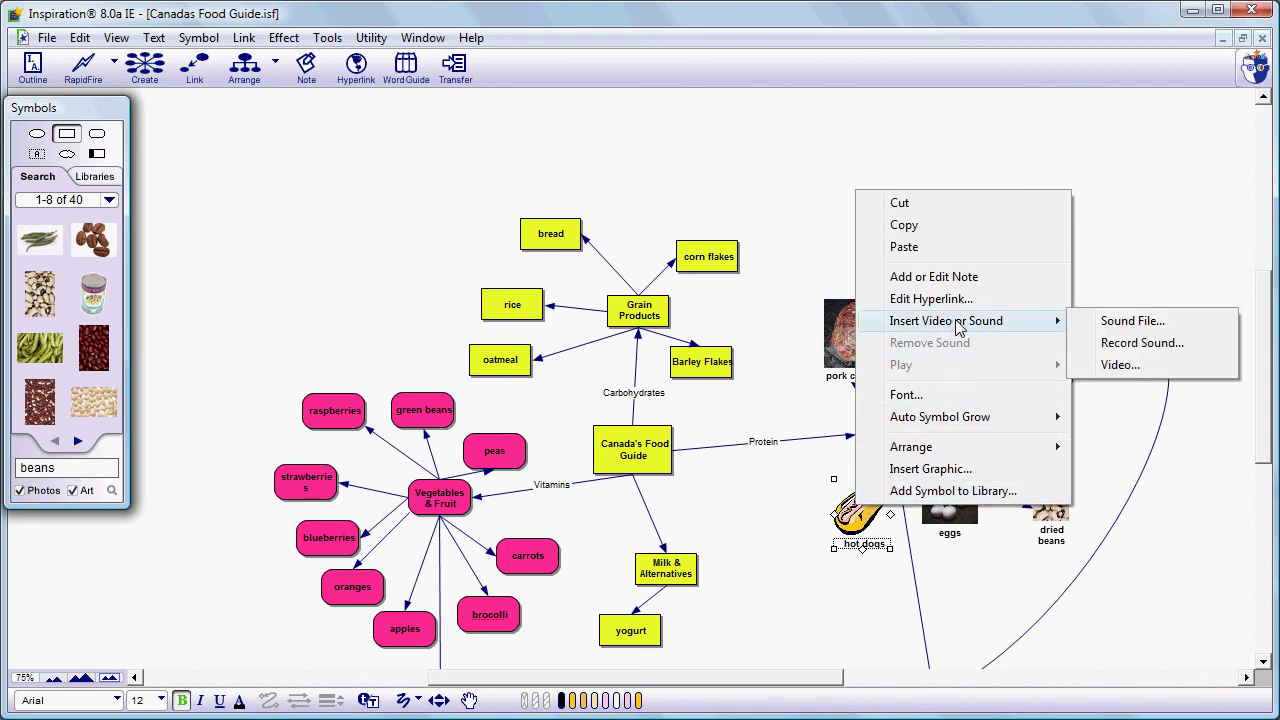
left_click(1128, 345)
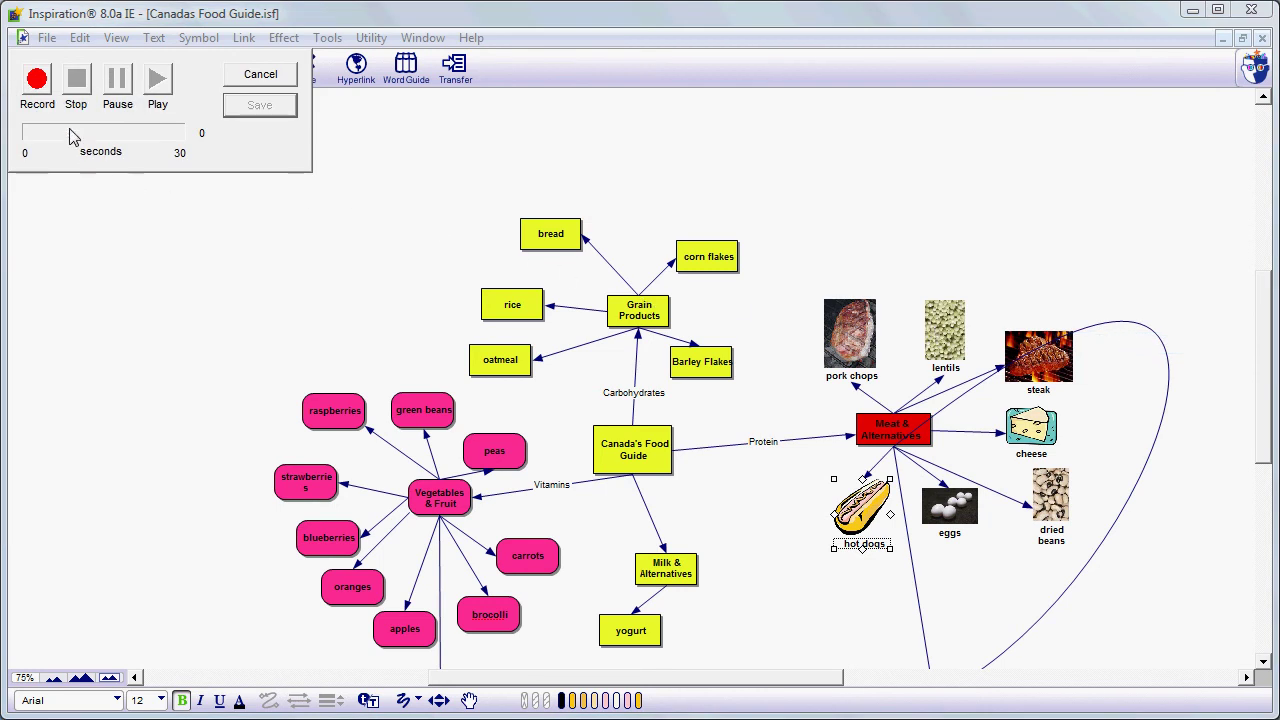
left_click(37, 82)
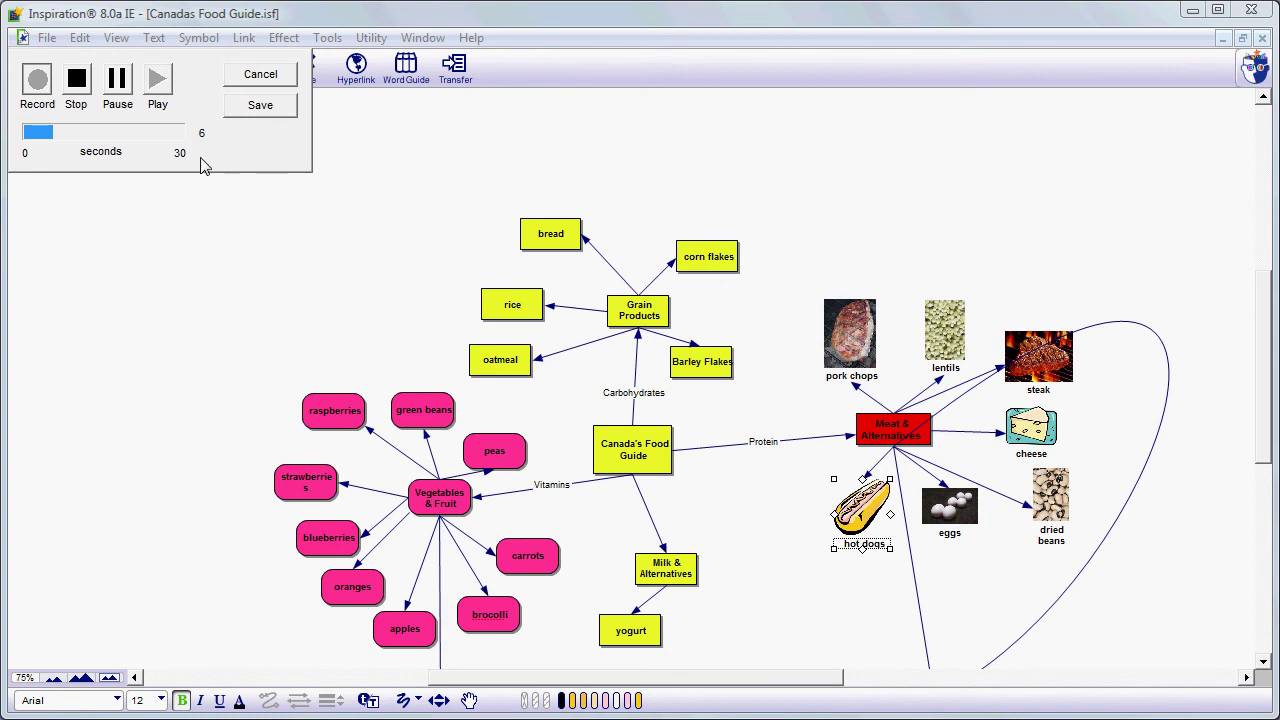
left_click(83, 90)
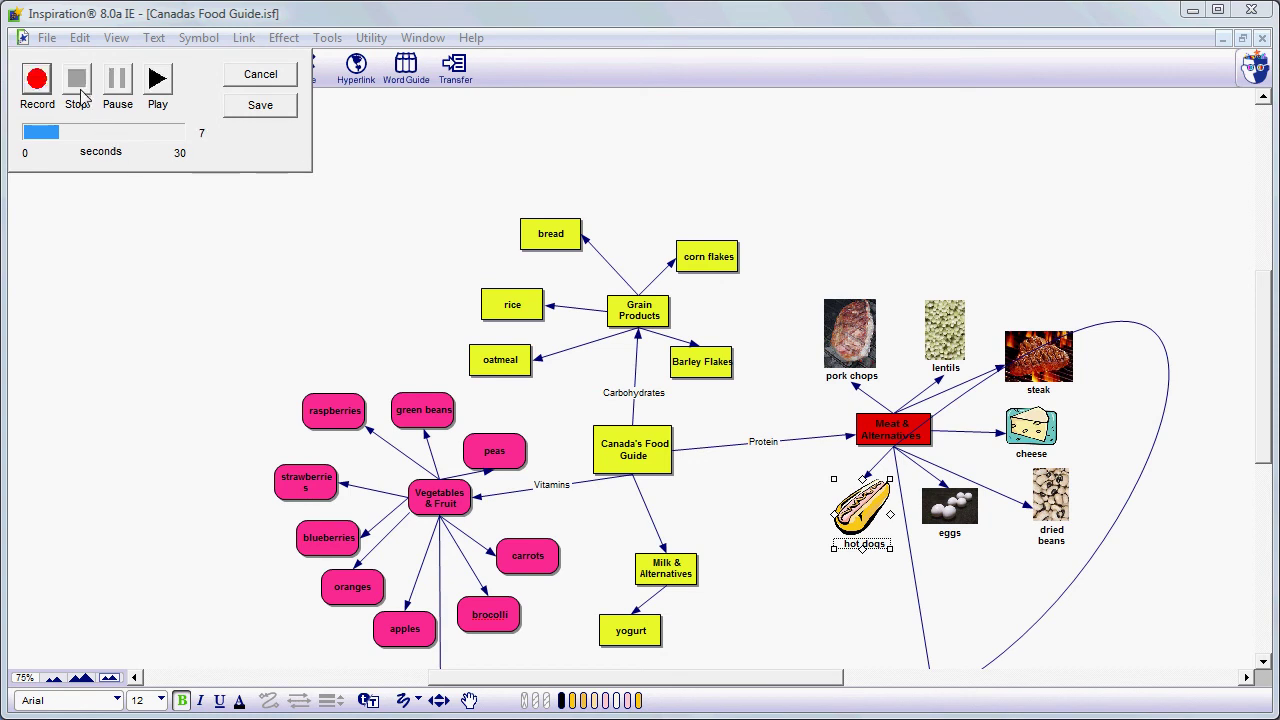
left_click(243, 108)
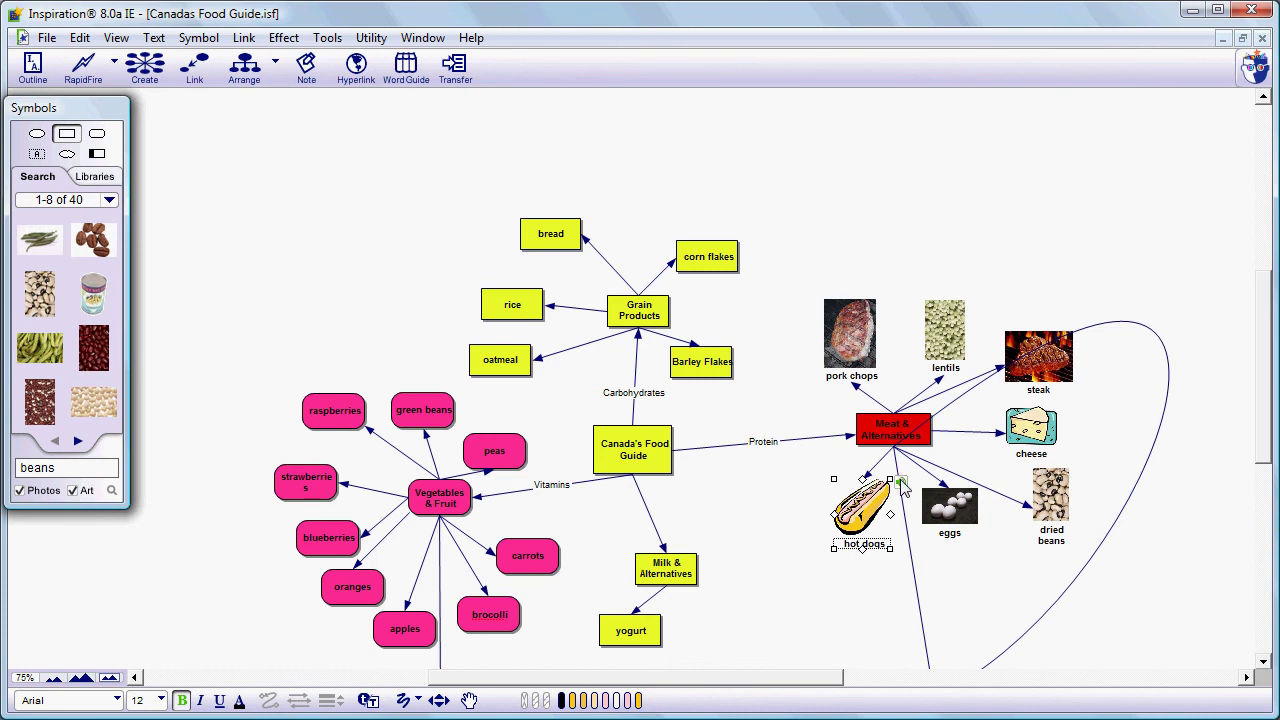
left_click(868, 585)
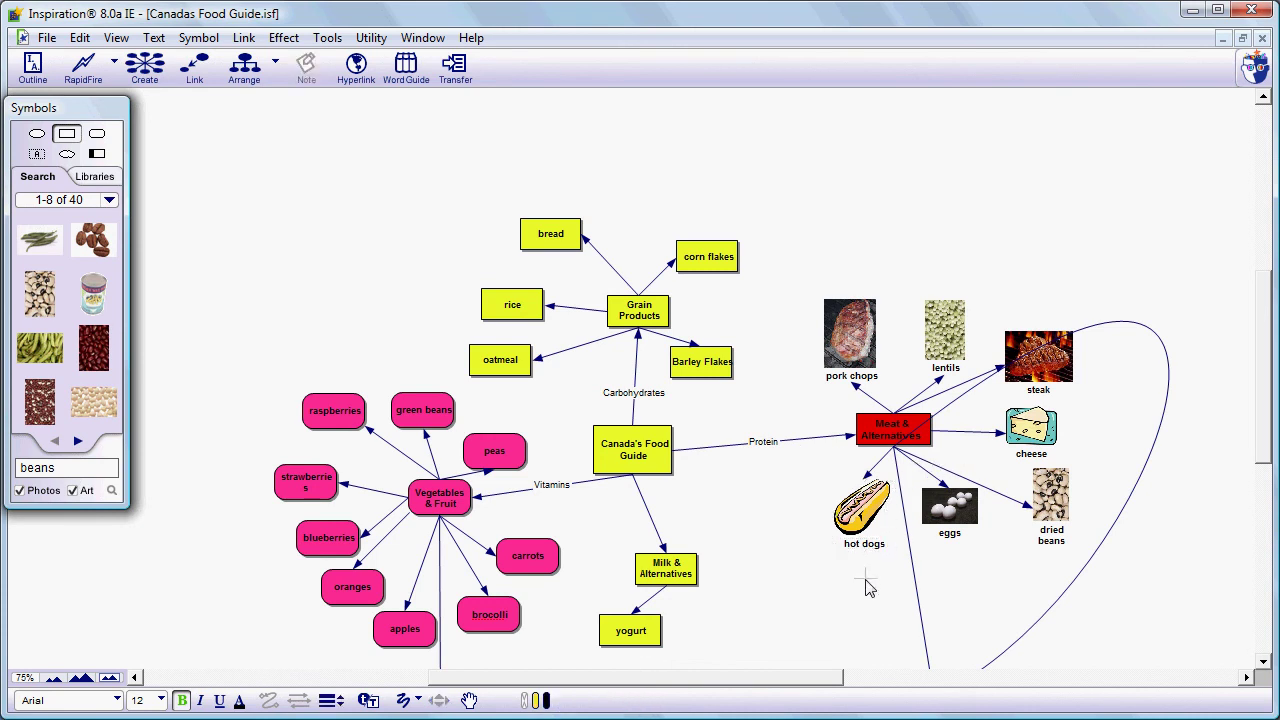
left_click(866, 516)
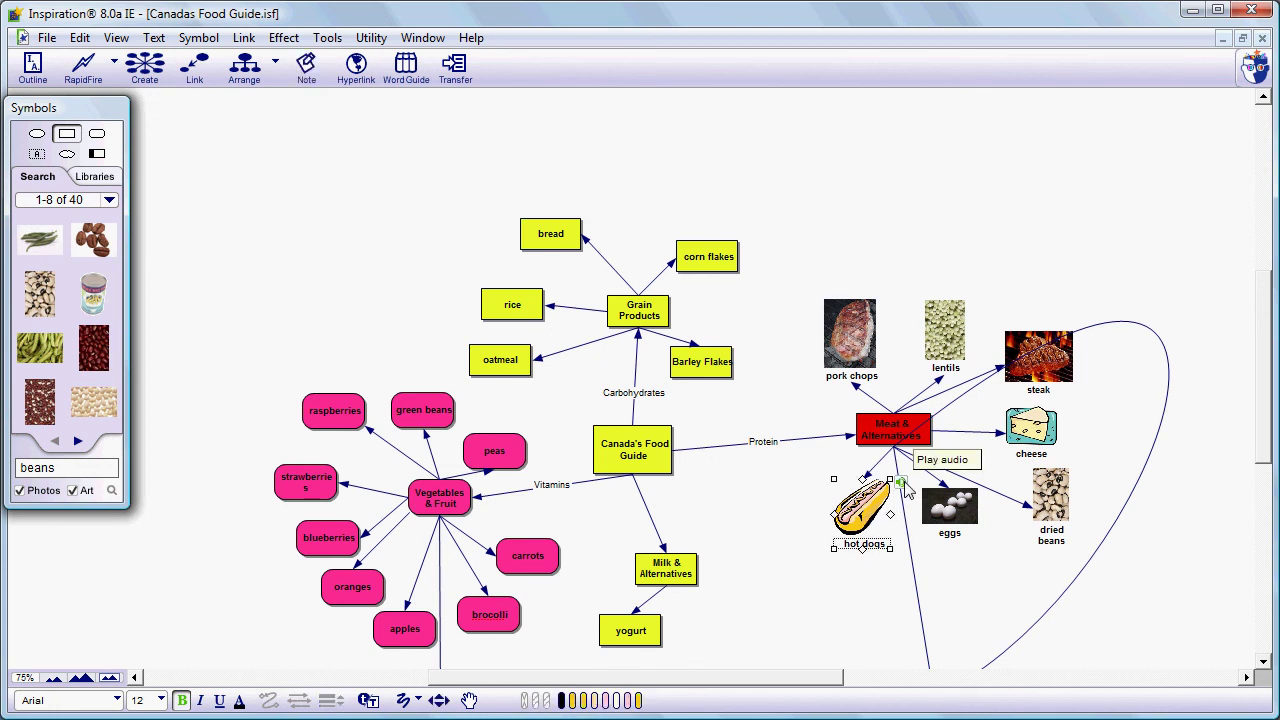
left_click(903, 482)
Switch to Outline view and play the hot dogs audio recording from its topic.
left_click(783, 538)
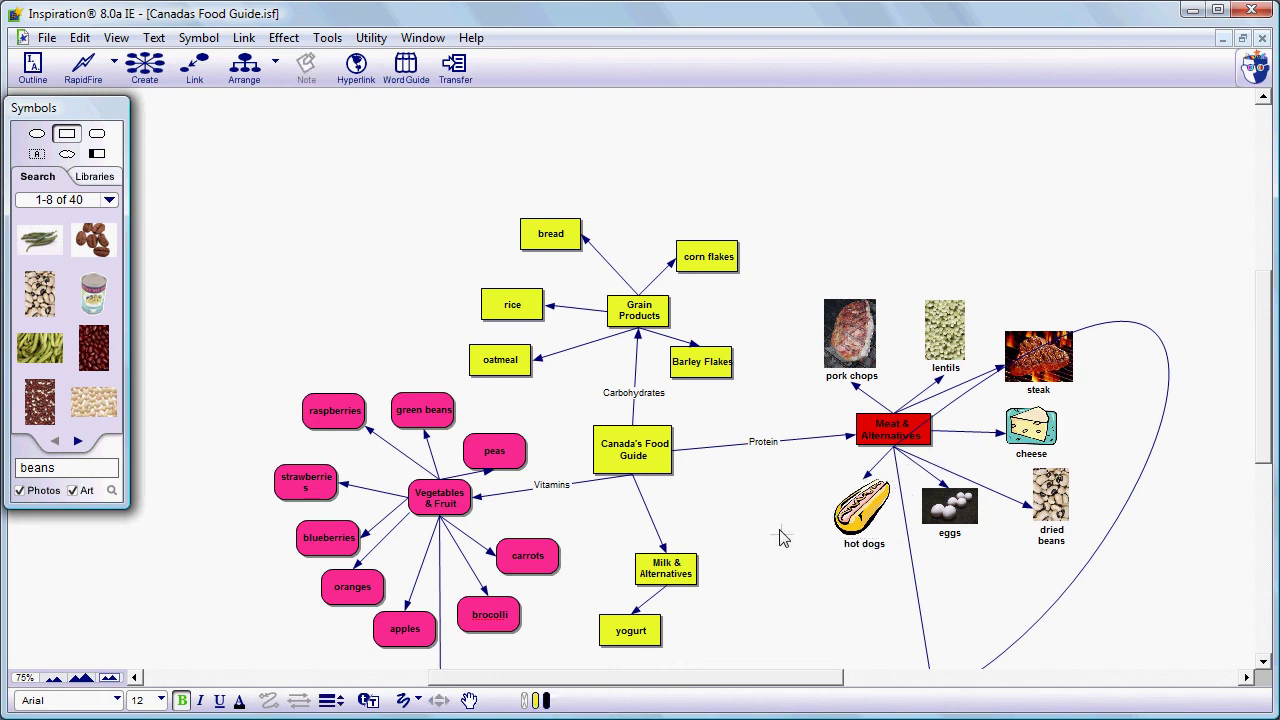
left_click(34, 78)
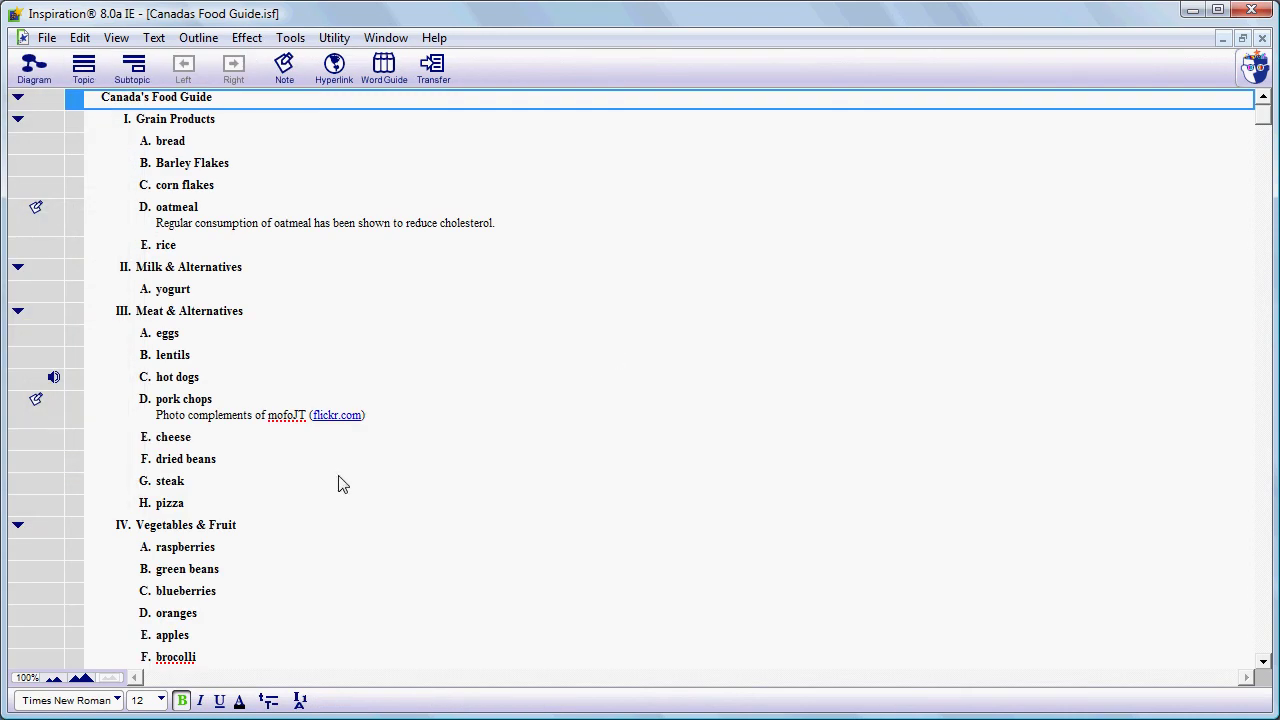
left_click(181, 377)
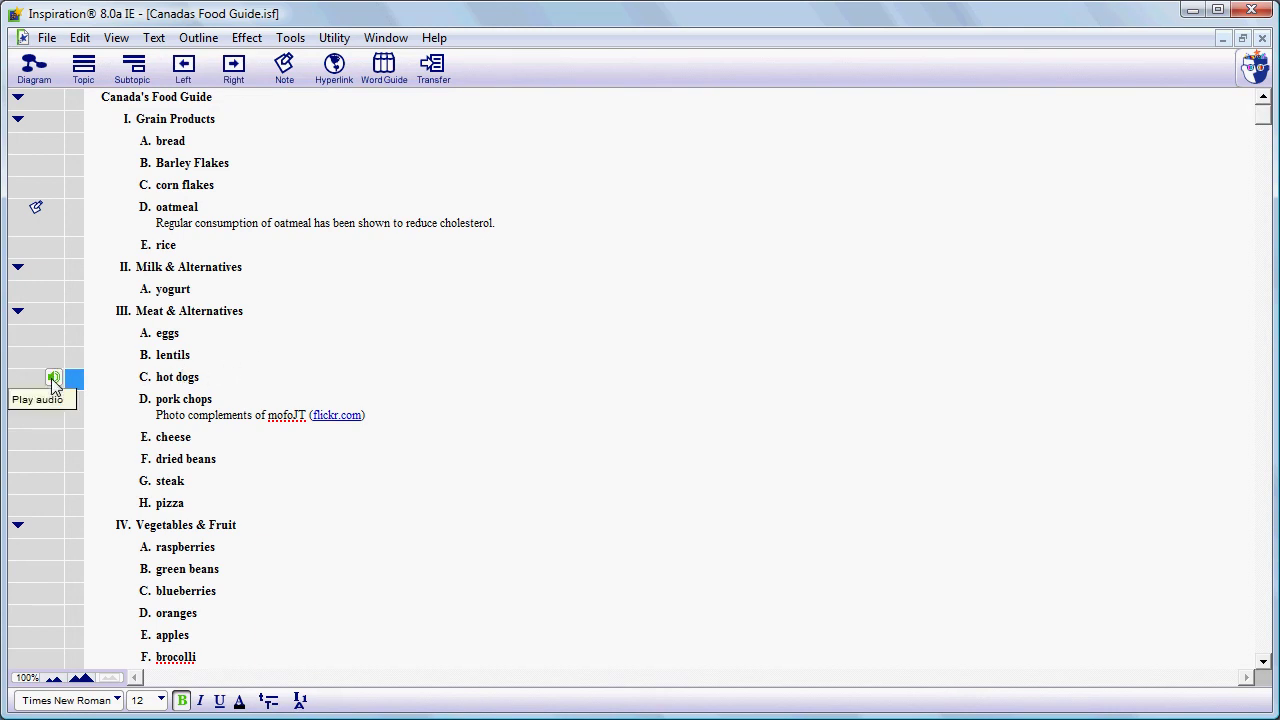
left_click(53, 380)
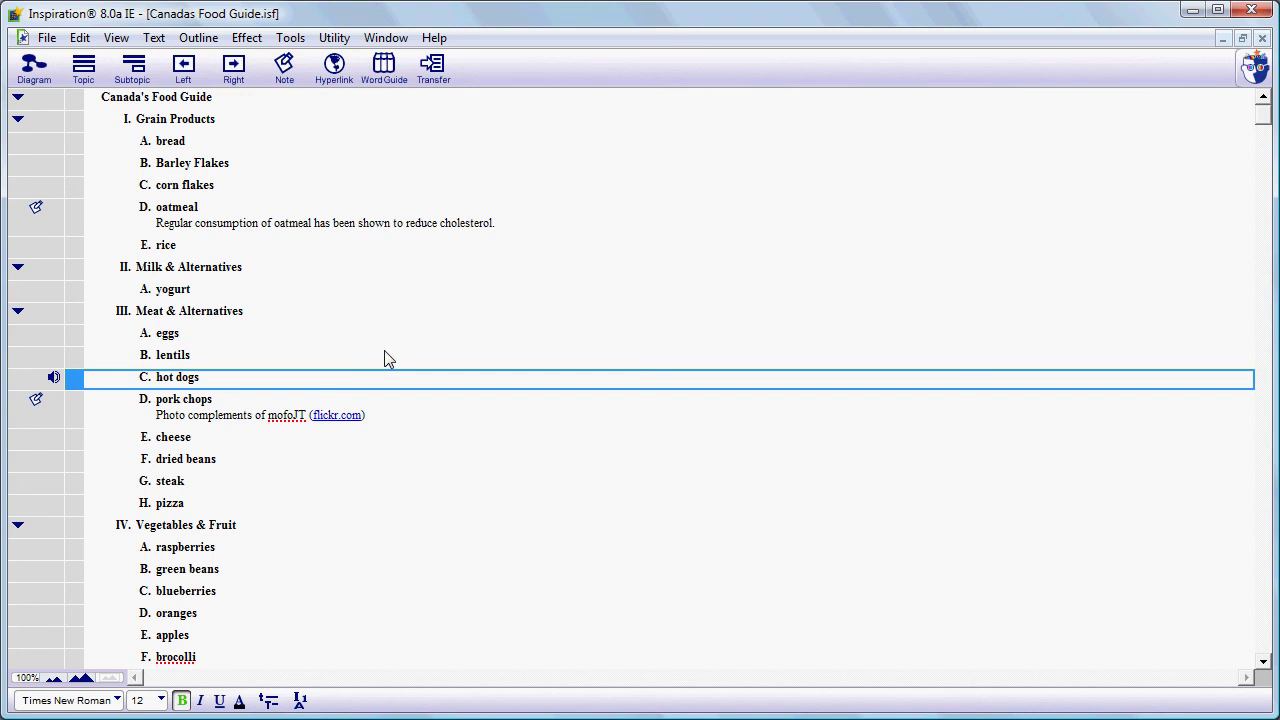
Return to Diagram view and select the Milk & Alternatives symbol.
left_click(34, 68)
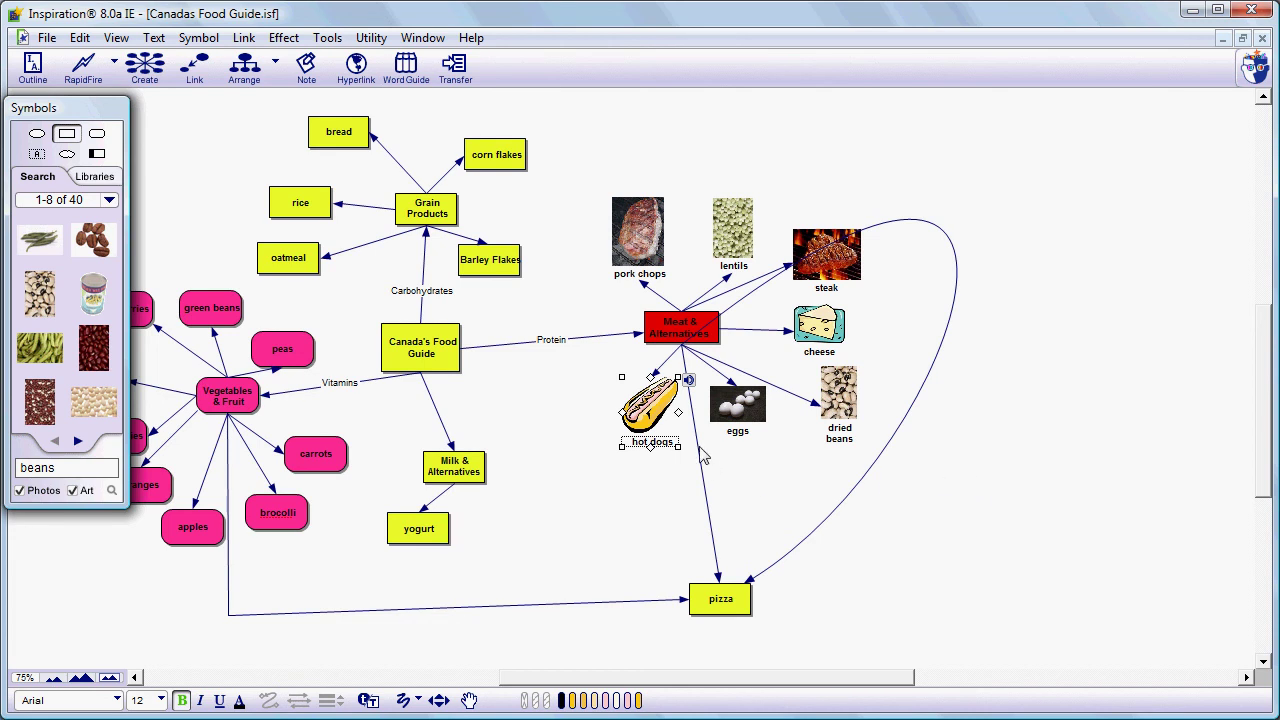
left_click(470, 478)
right_click(470, 480)
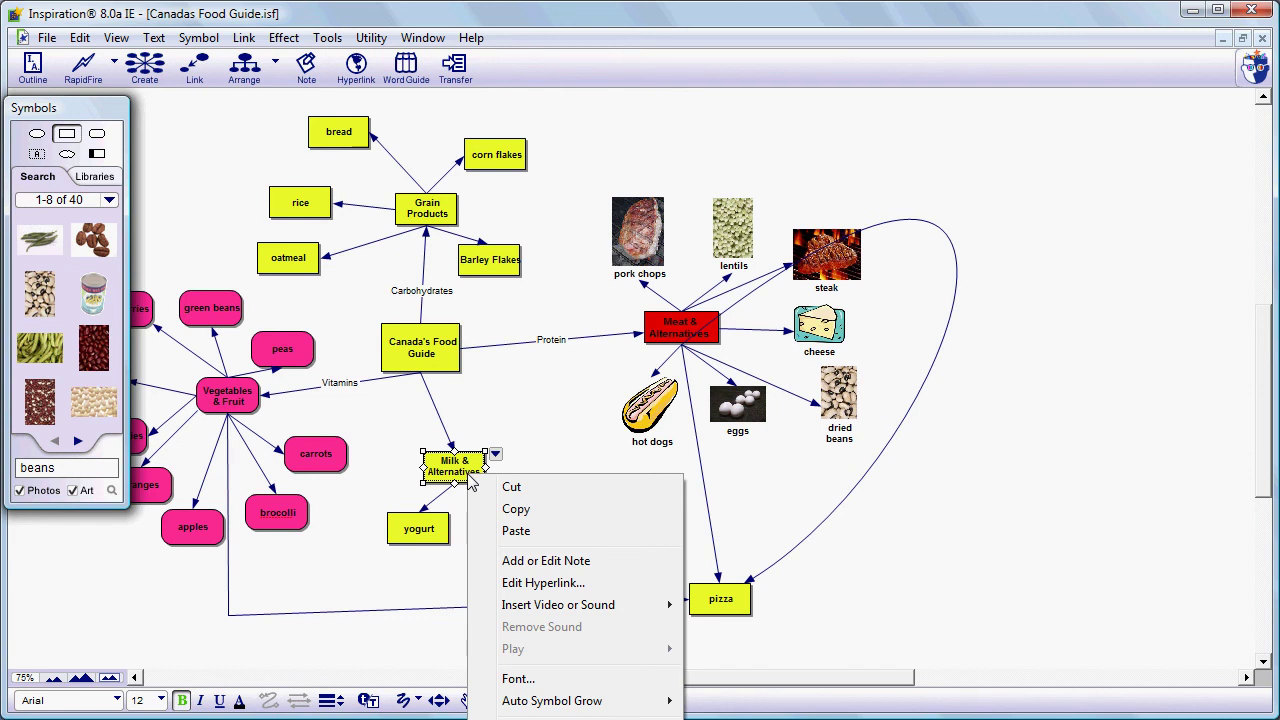
mouse_move(572, 612)
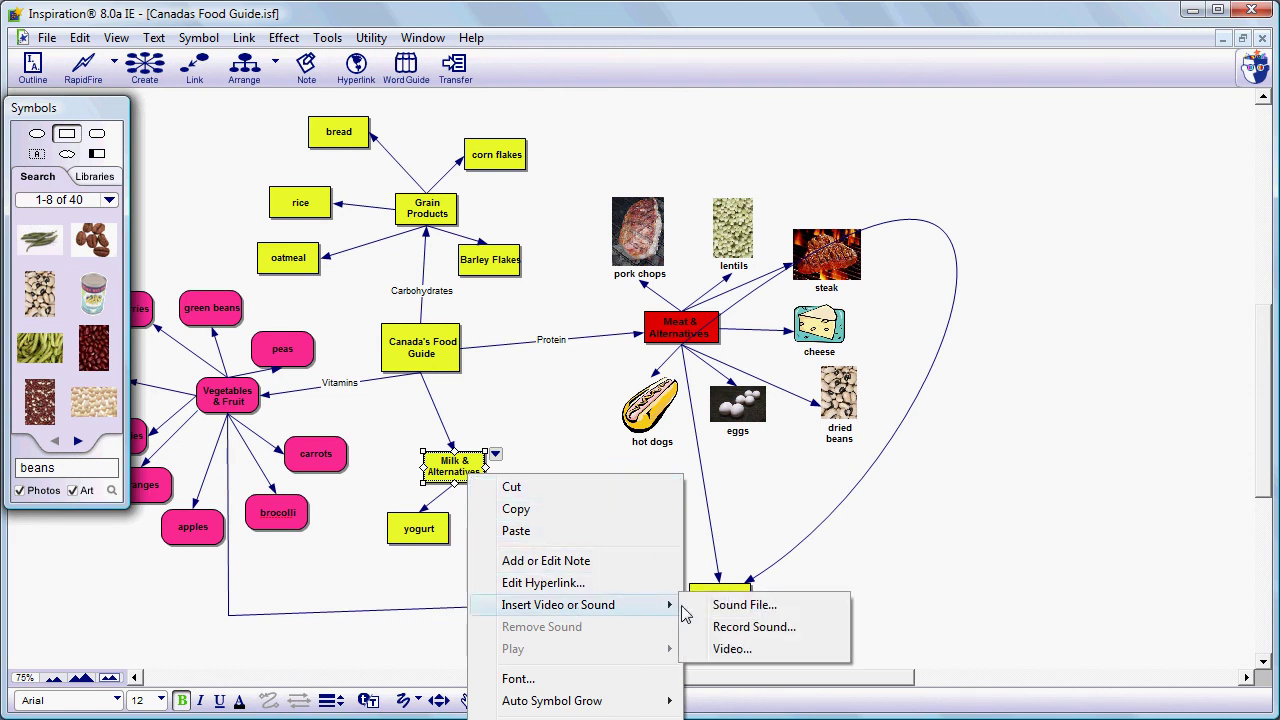
left_click(578, 418)
left_click(454, 466)
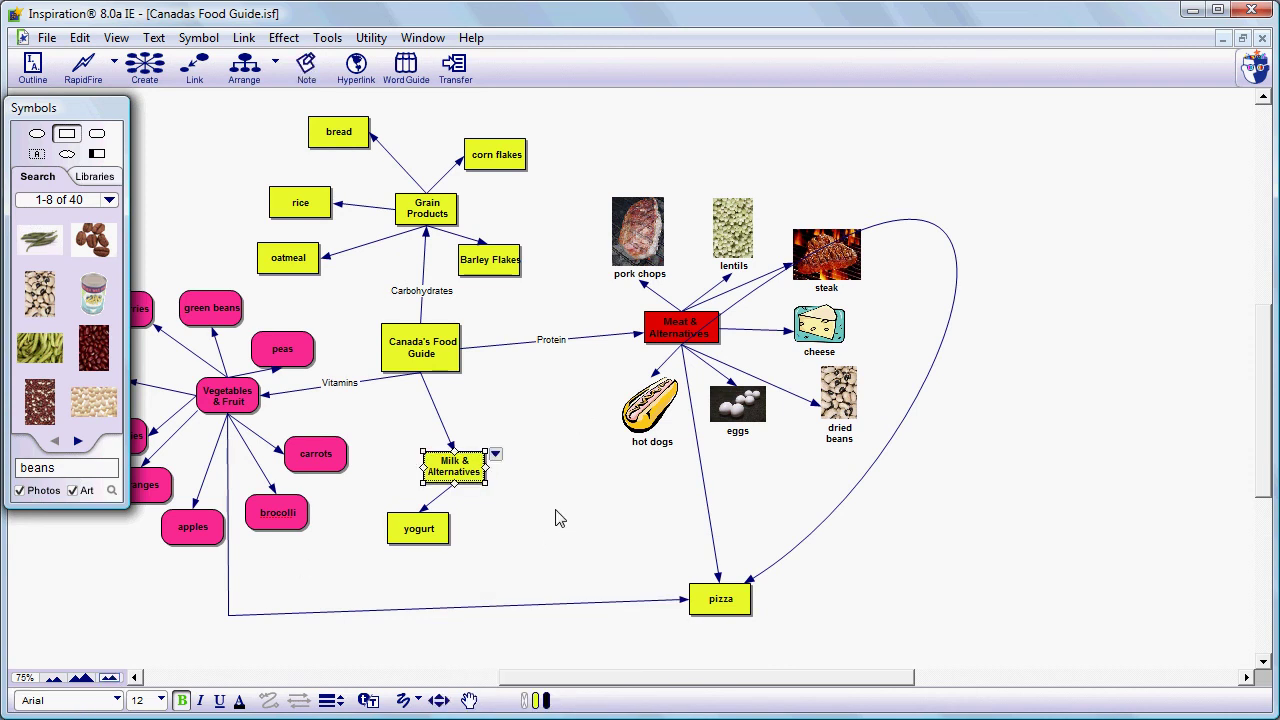
Insert the existing sound file COW_1.WAV onto the Milk & Alternatives symbol.
right_click(466, 474)
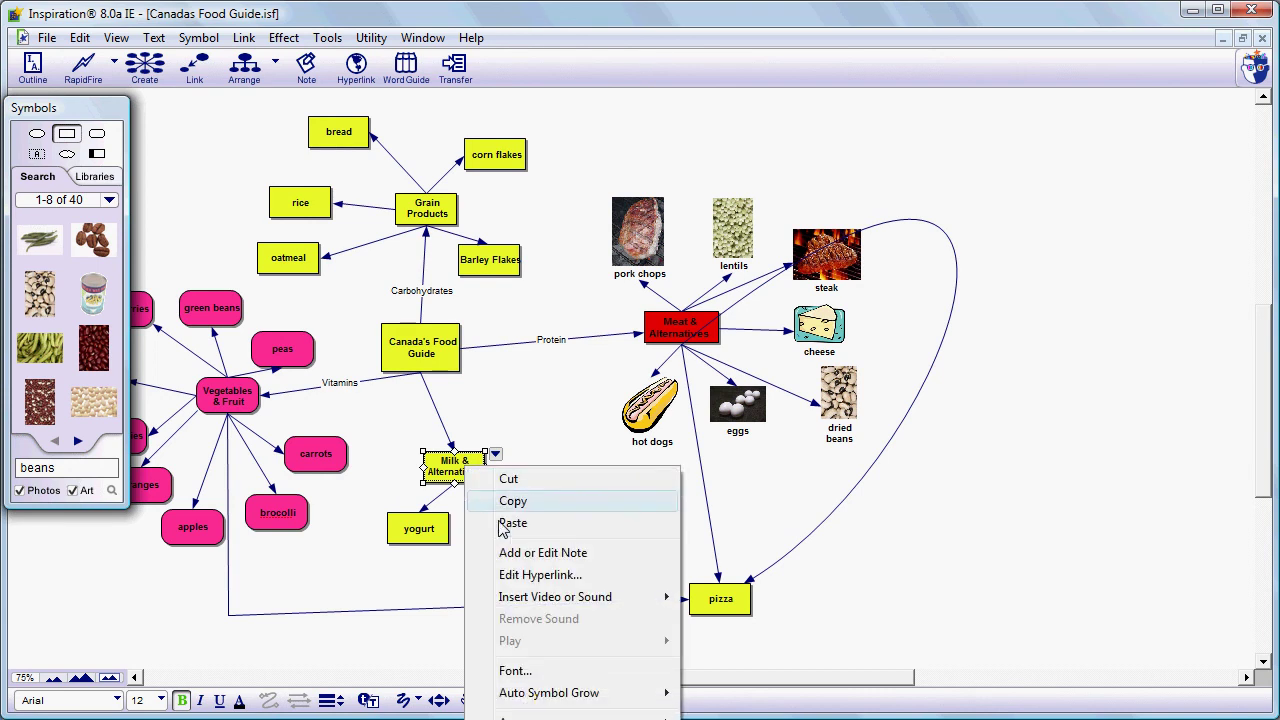
mouse_move(557, 603)
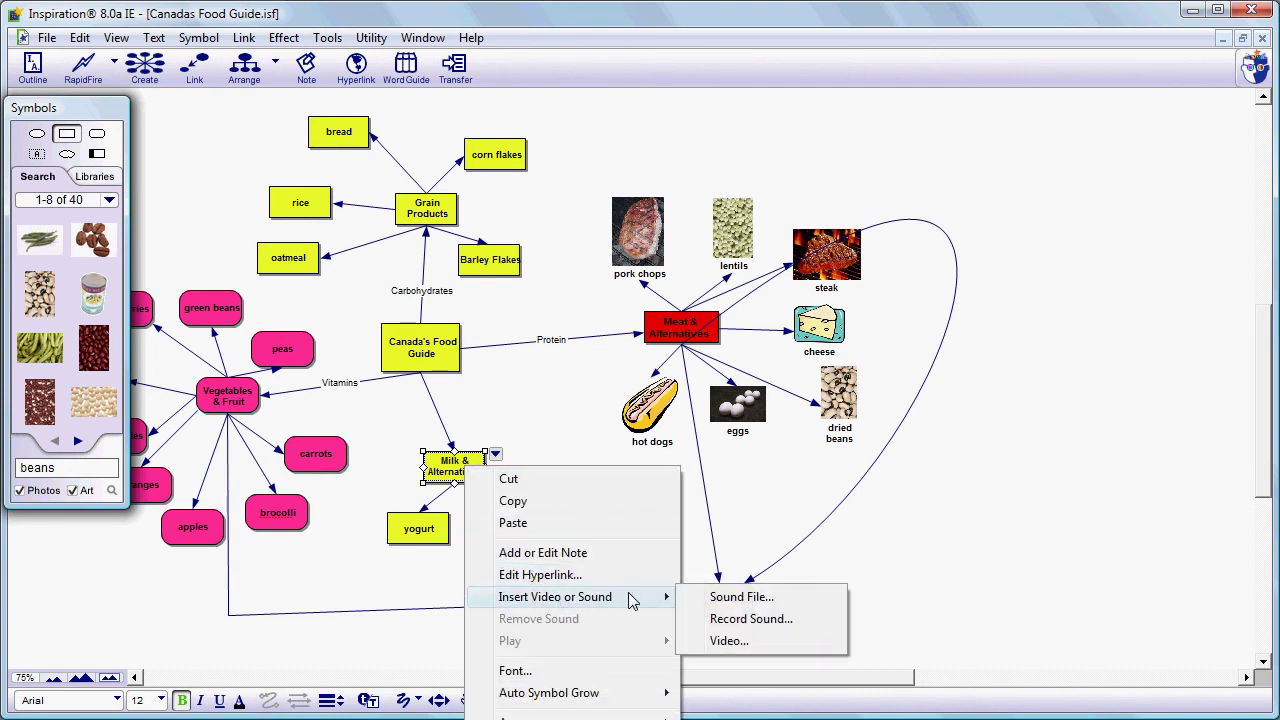
left_click(728, 598)
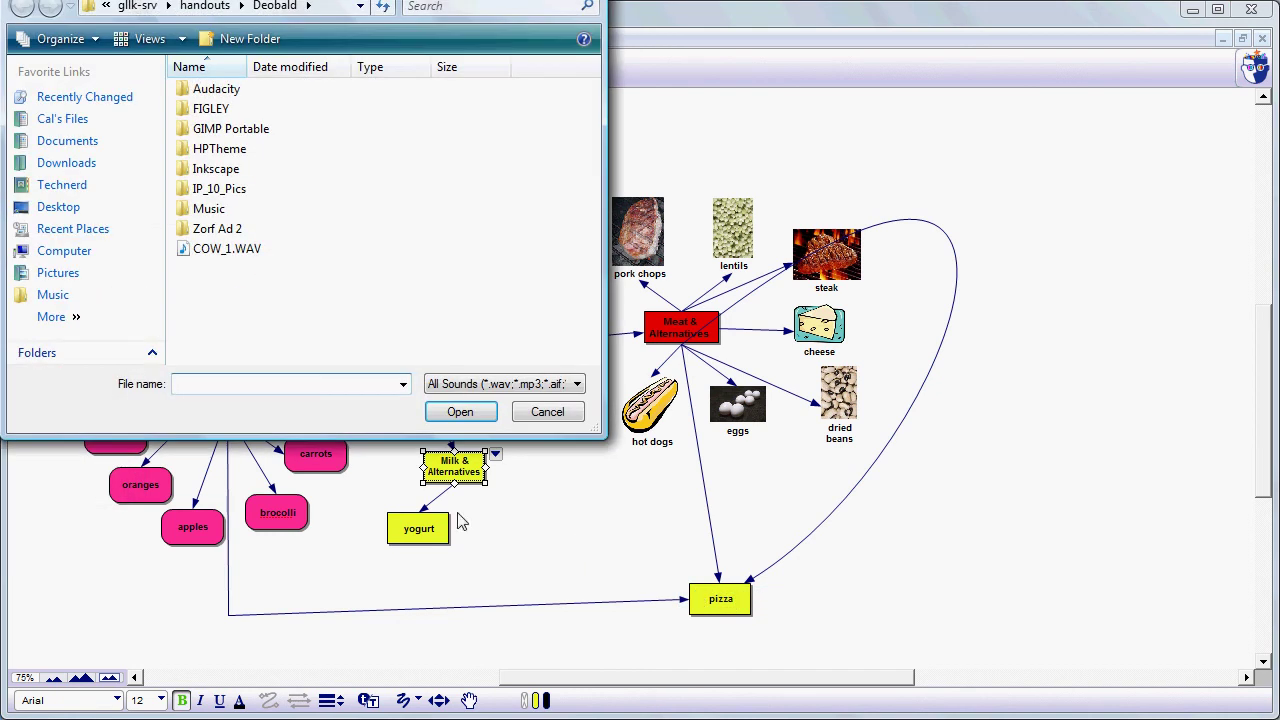
left_click(189, 257)
double_click(189, 257)
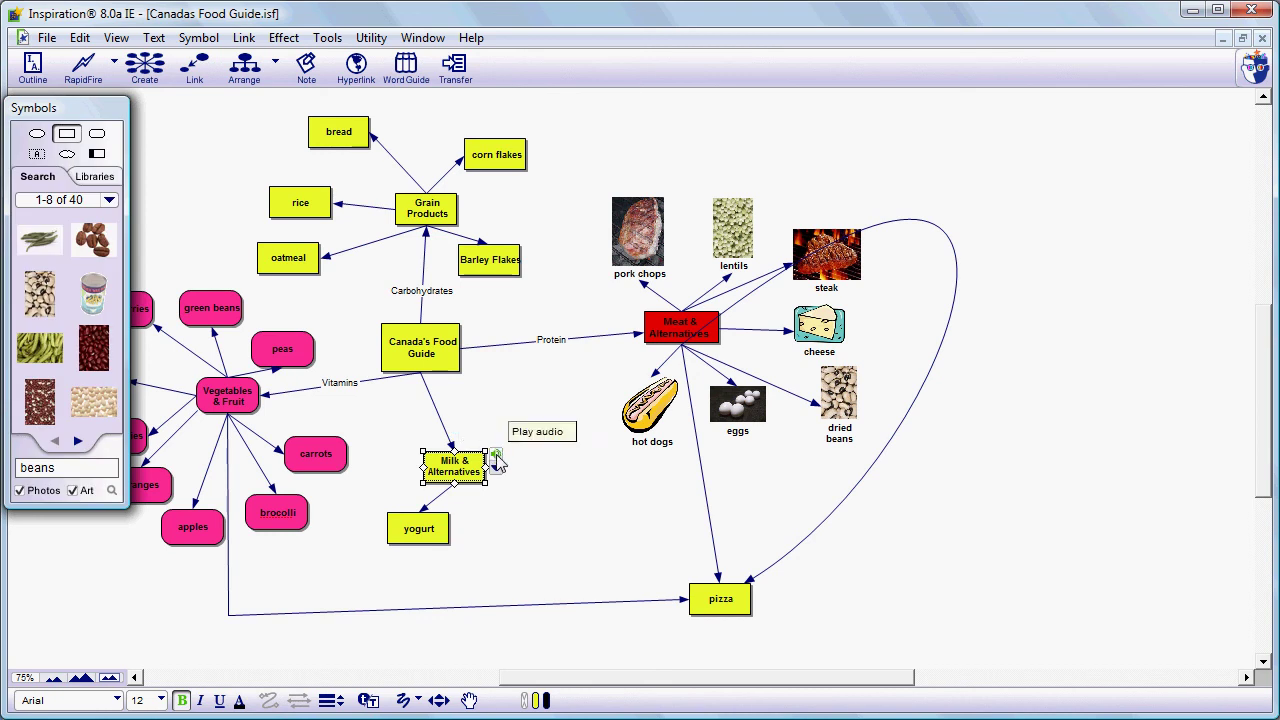
left_click(497, 458)
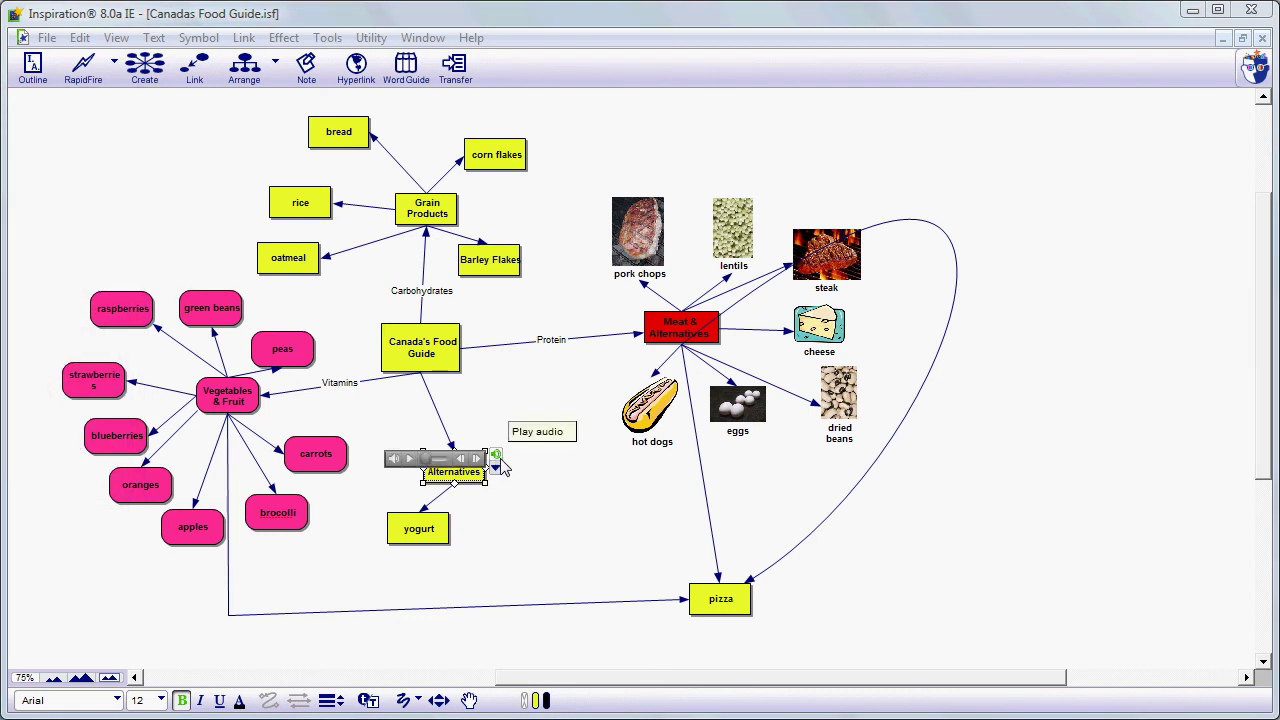
left_click(534, 495)
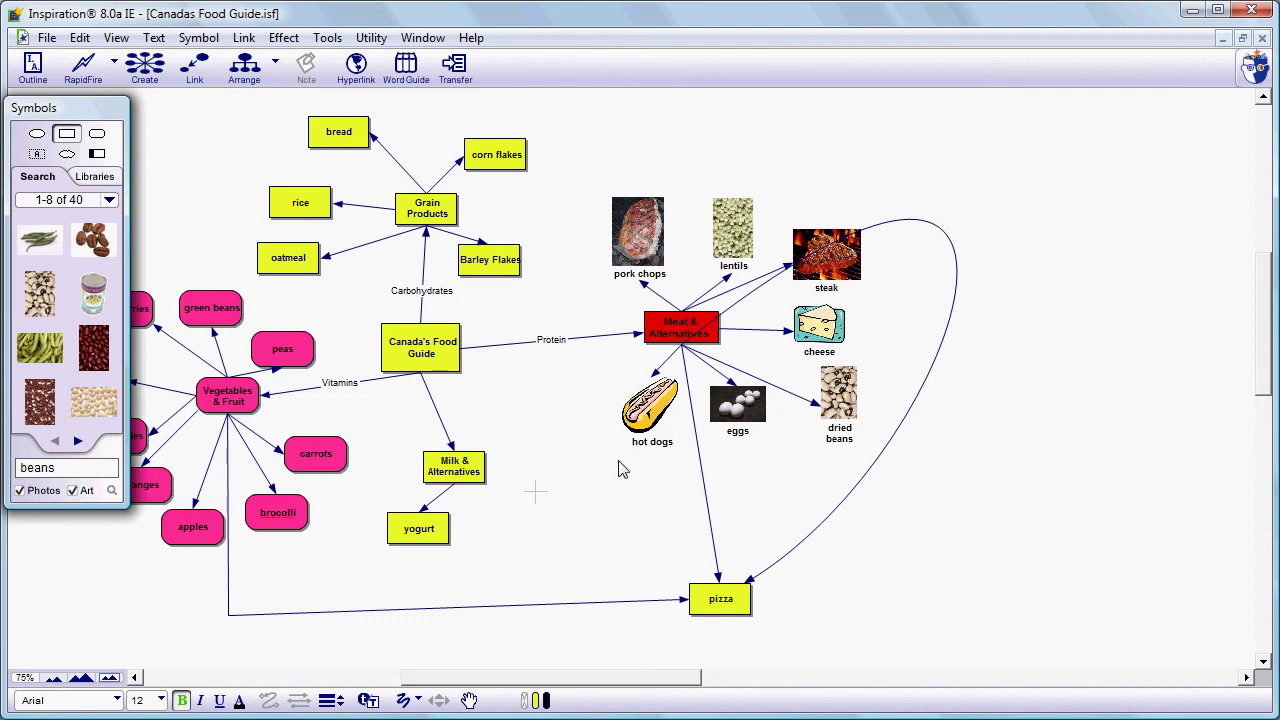
left_click(476, 478)
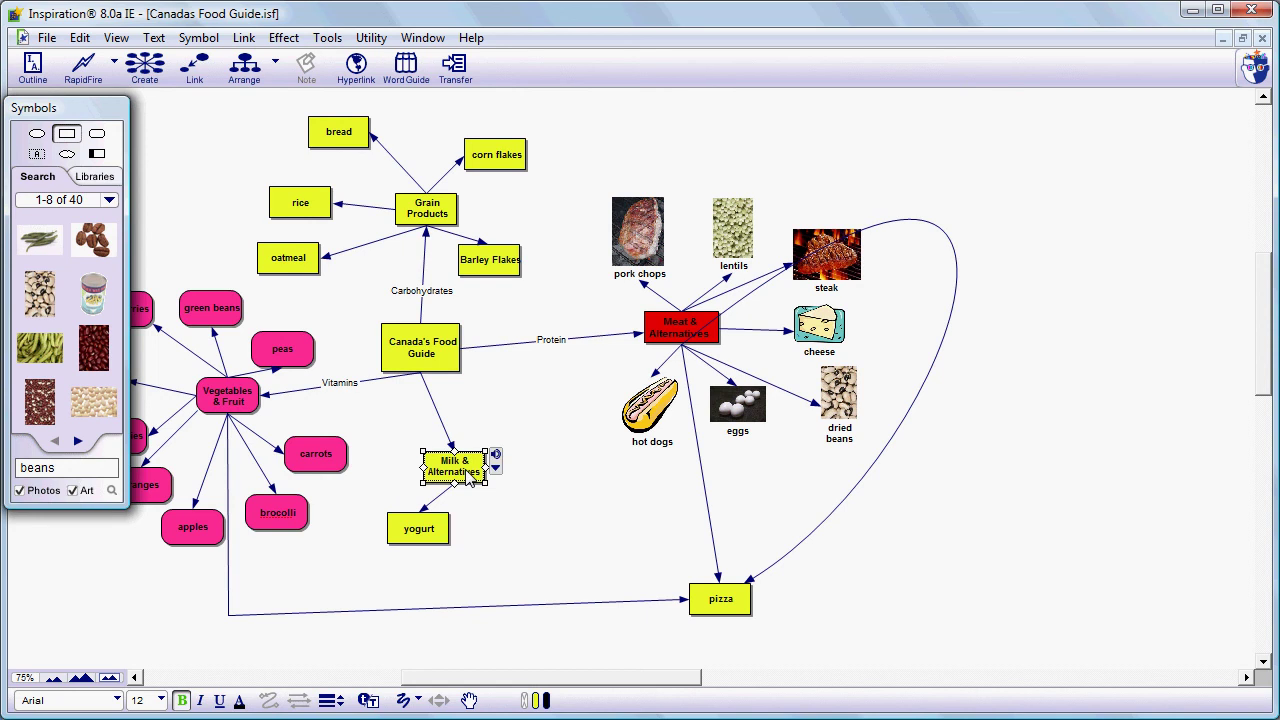
right_click(467, 475)
mouse_move(588, 608)
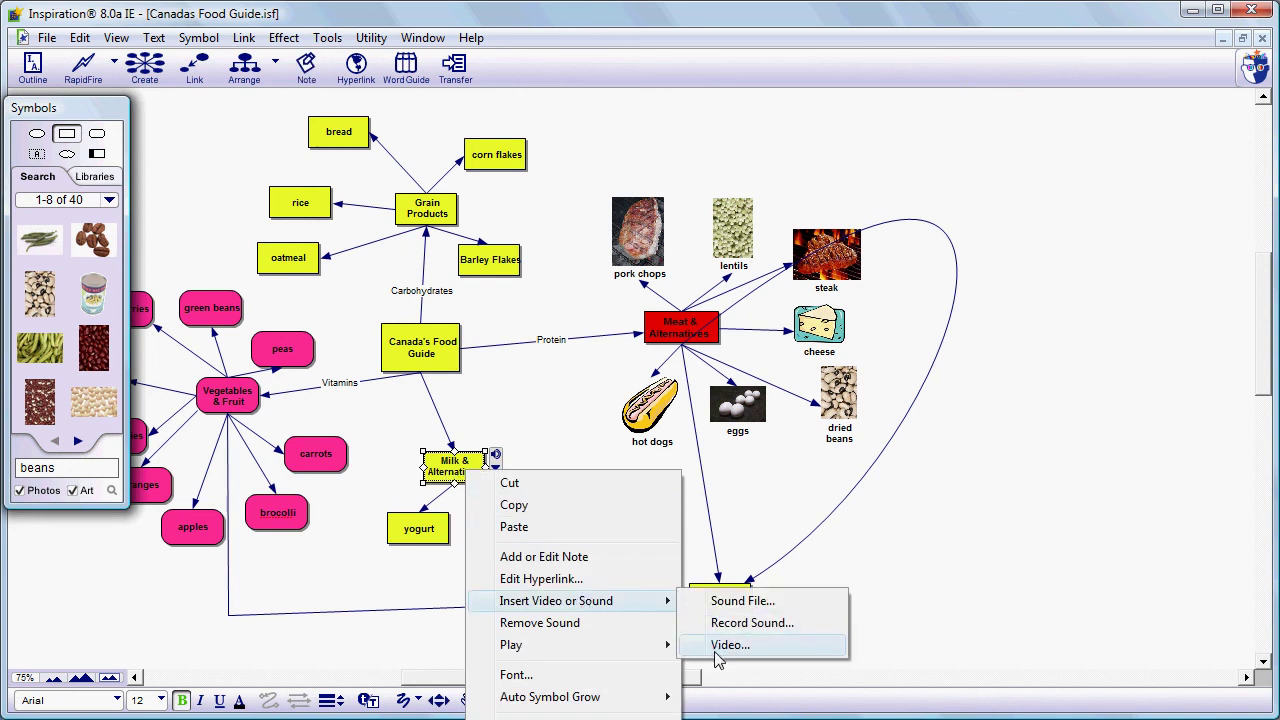
left_click(947, 524)
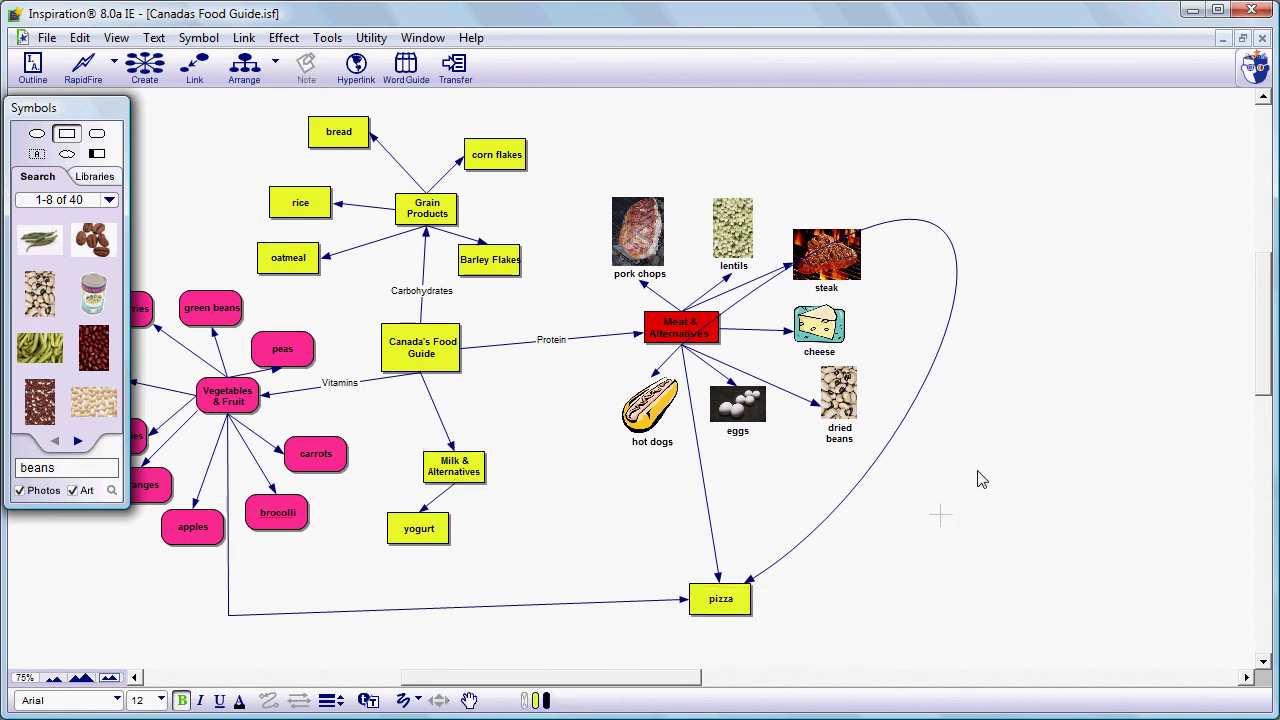